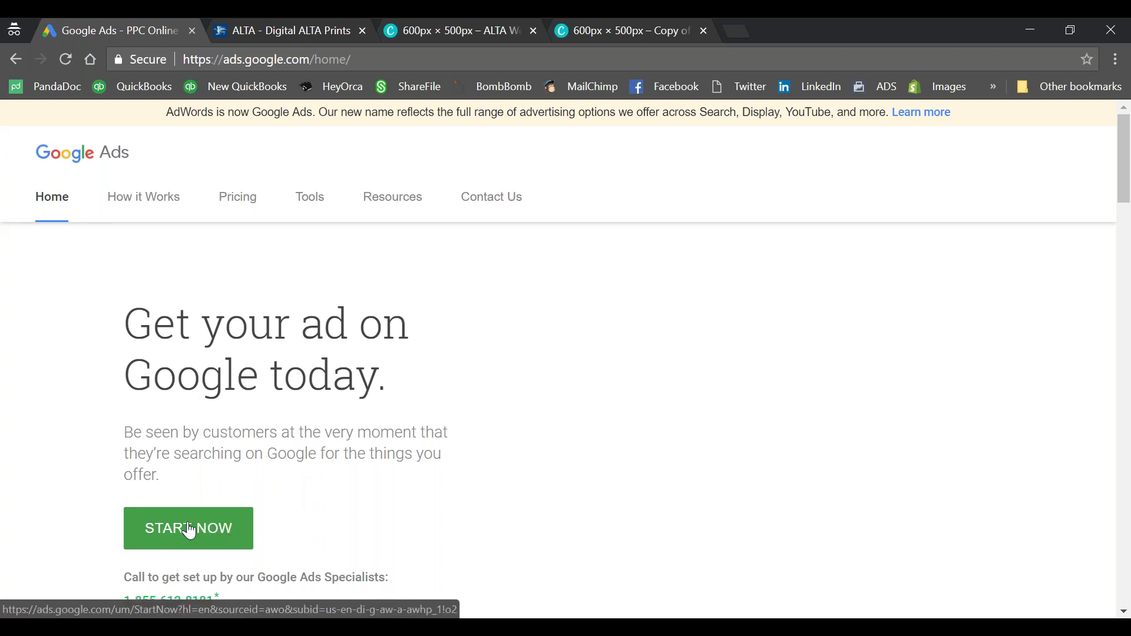
Step: Start signing up for a new Google Ads account with START NOW
click(170, 534)
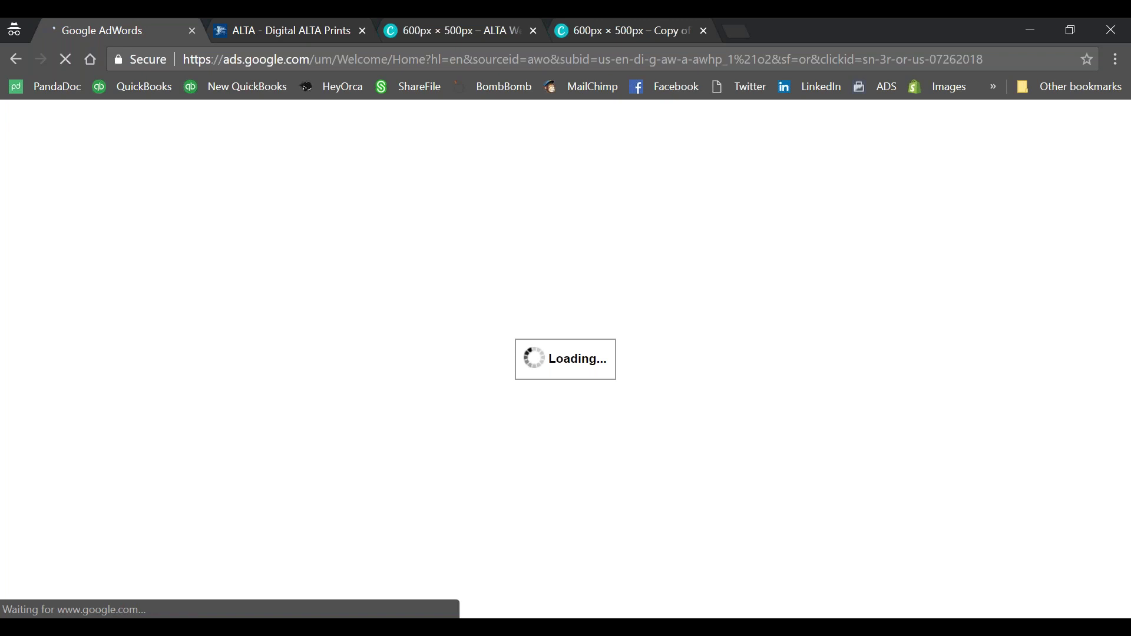
click(430, 384)
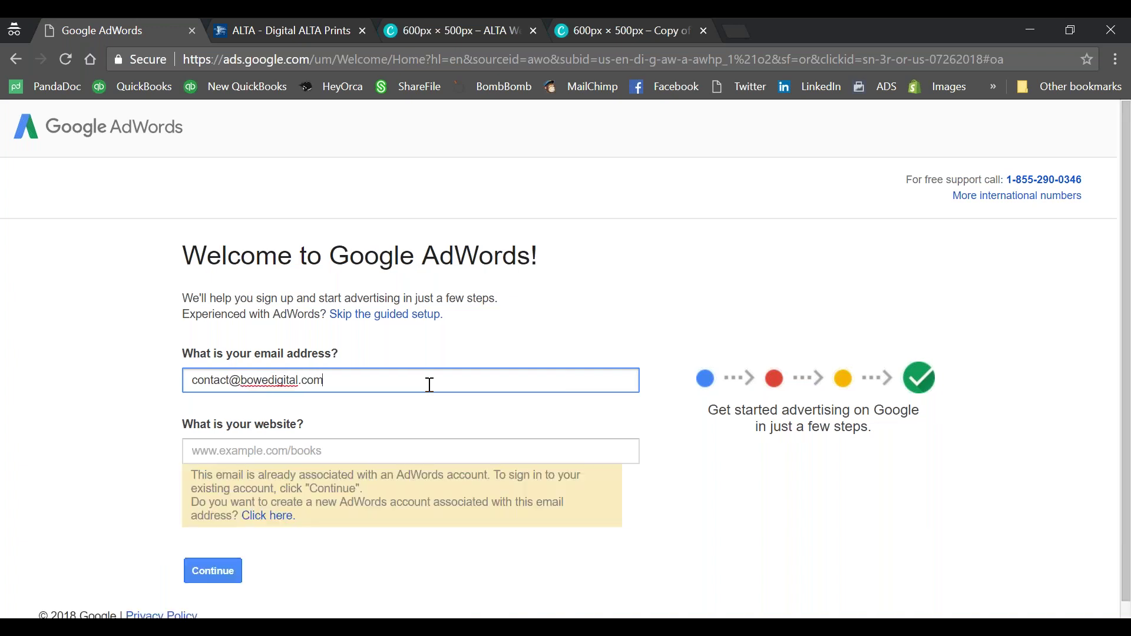
key(Tab)
text(www.bowedigital.com)
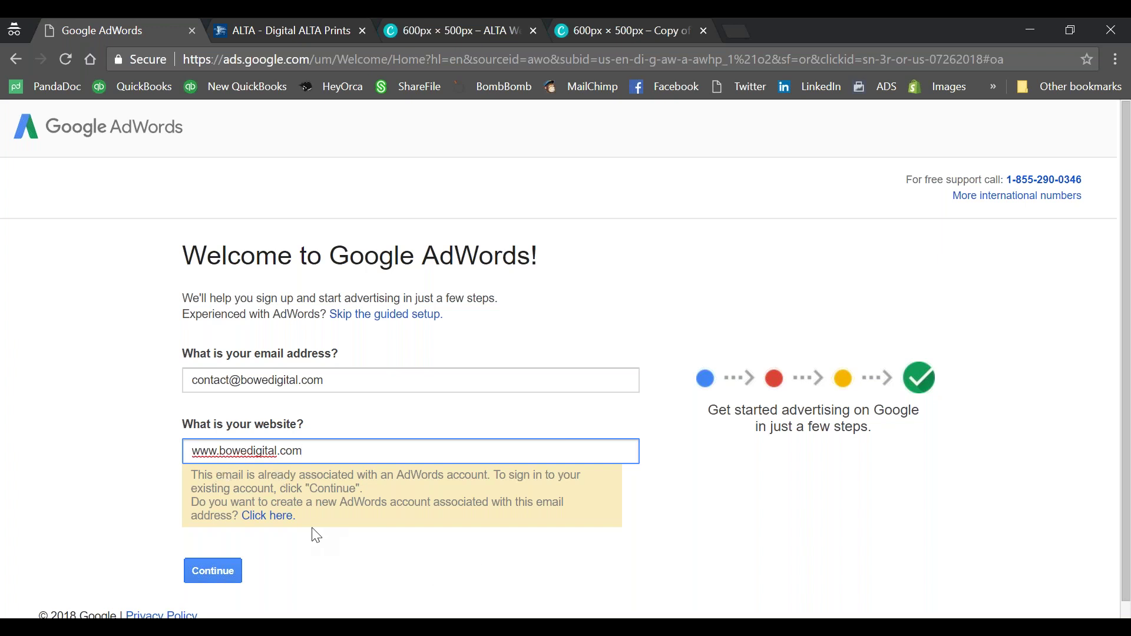
click(280, 519)
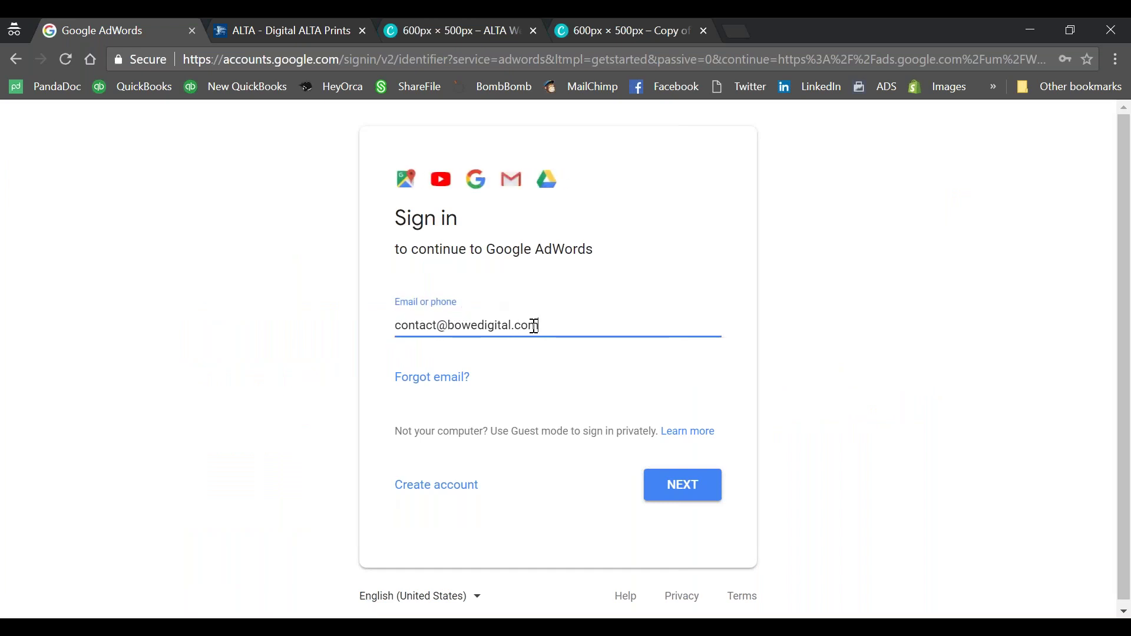
Step: Sign in with the account password to reach the Your first campaign step
click(669, 485)
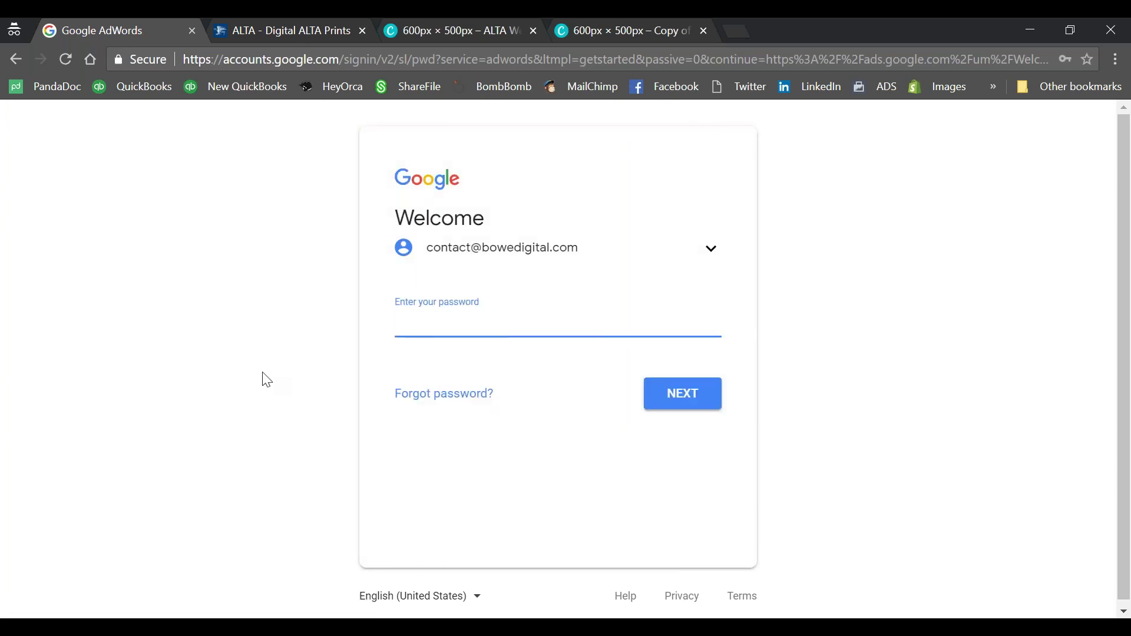
text(•••••••••)
click(694, 399)
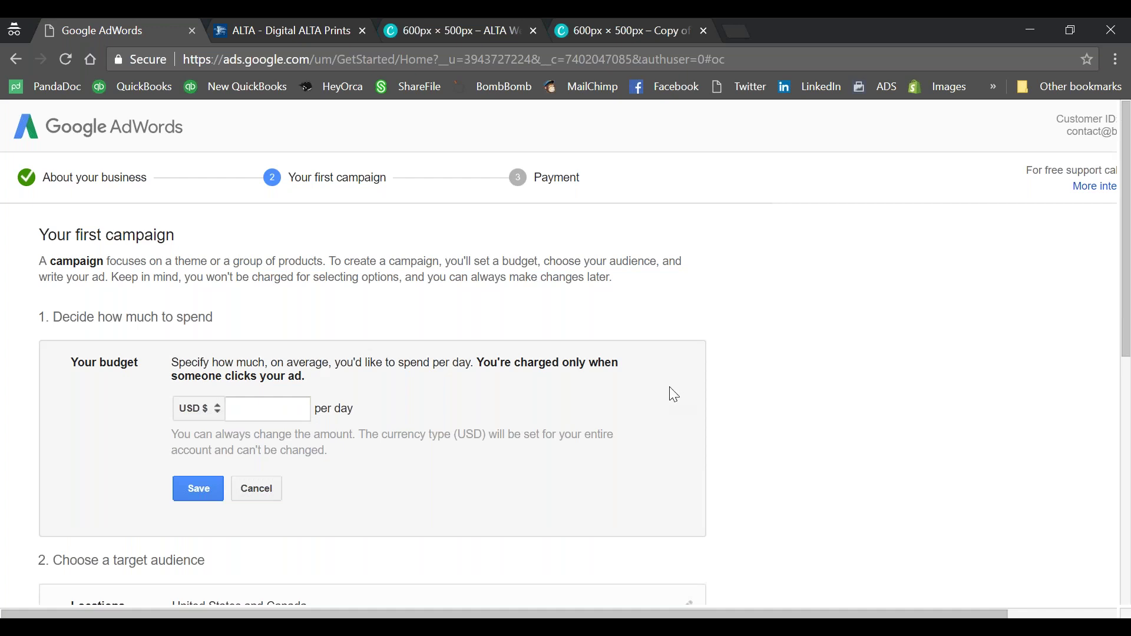
Step: Enter 5 USD as the first campaign's daily budget
scroll(309, 297, down, 2)
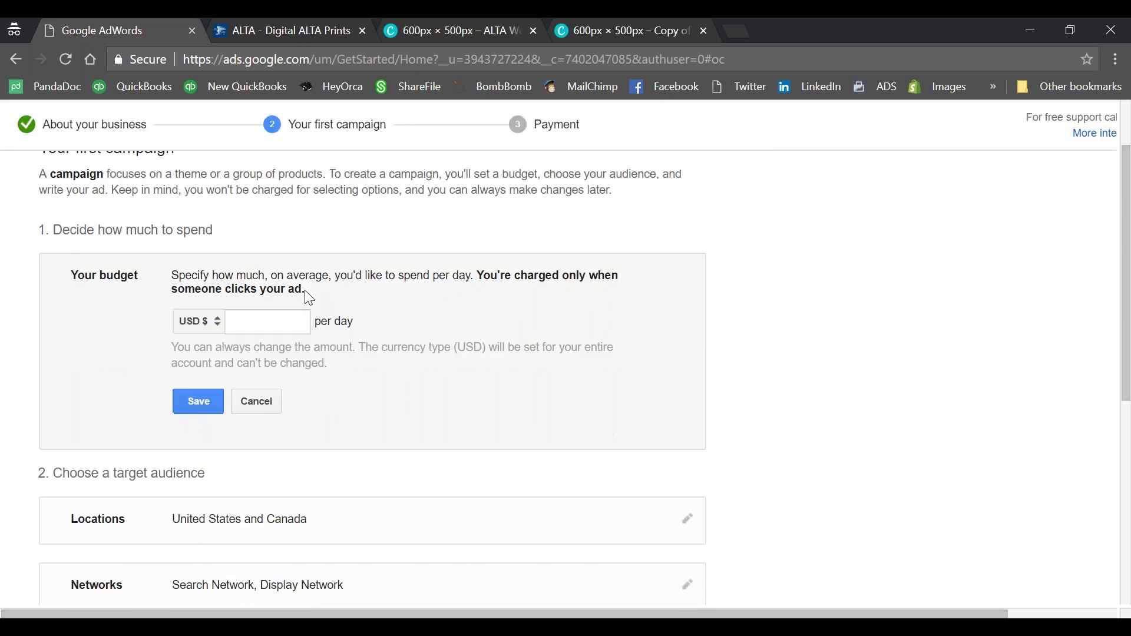
scroll(308, 296, down, 6)
scroll(299, 296, up, 8)
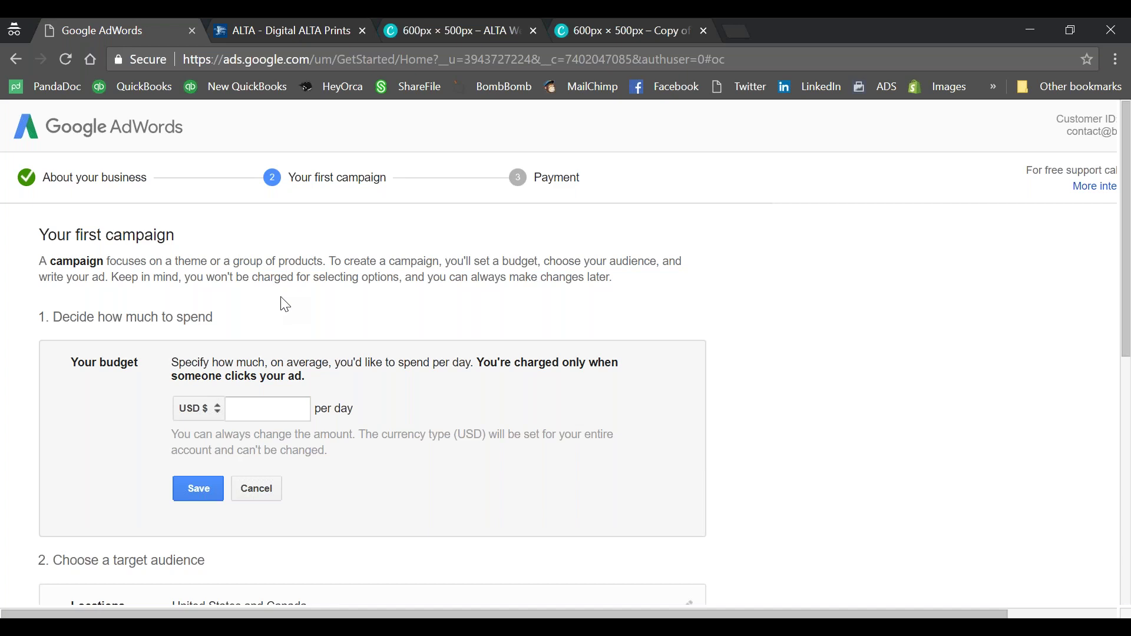
click(231, 410)
text(5)
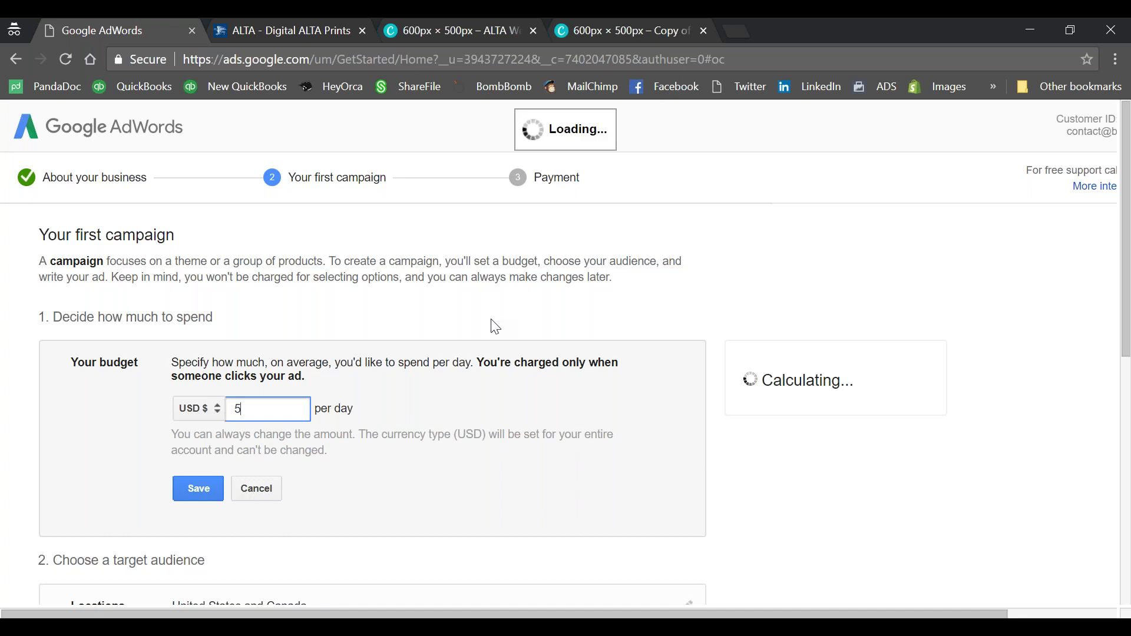
scroll(485, 331, down, 1)
scroll(470, 352, down, 8)
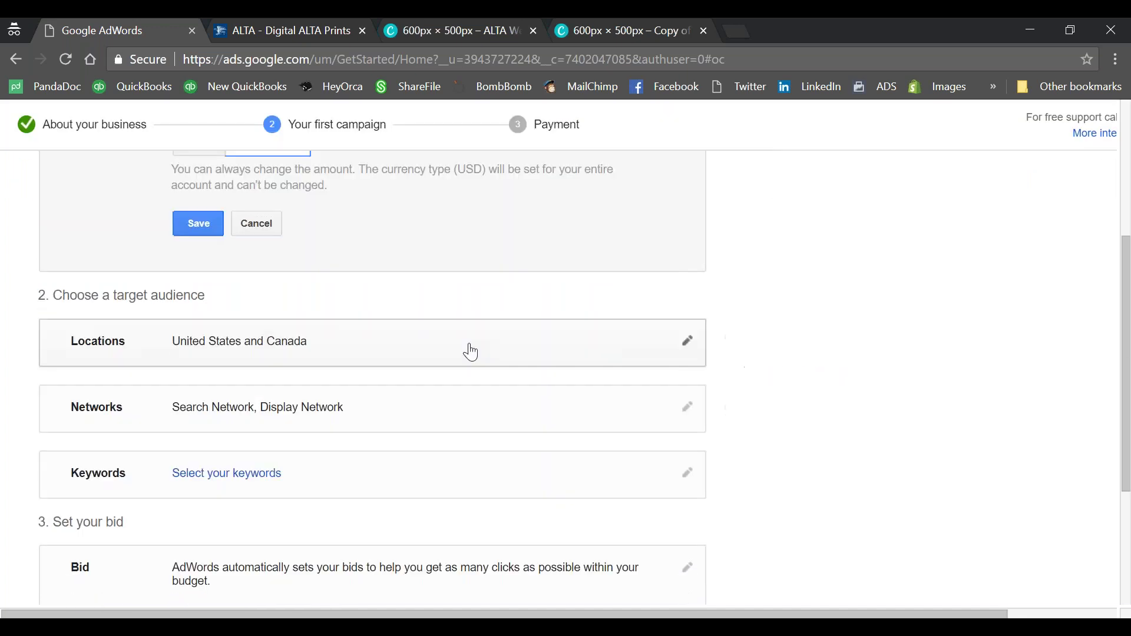
scroll(468, 341, up, 10)
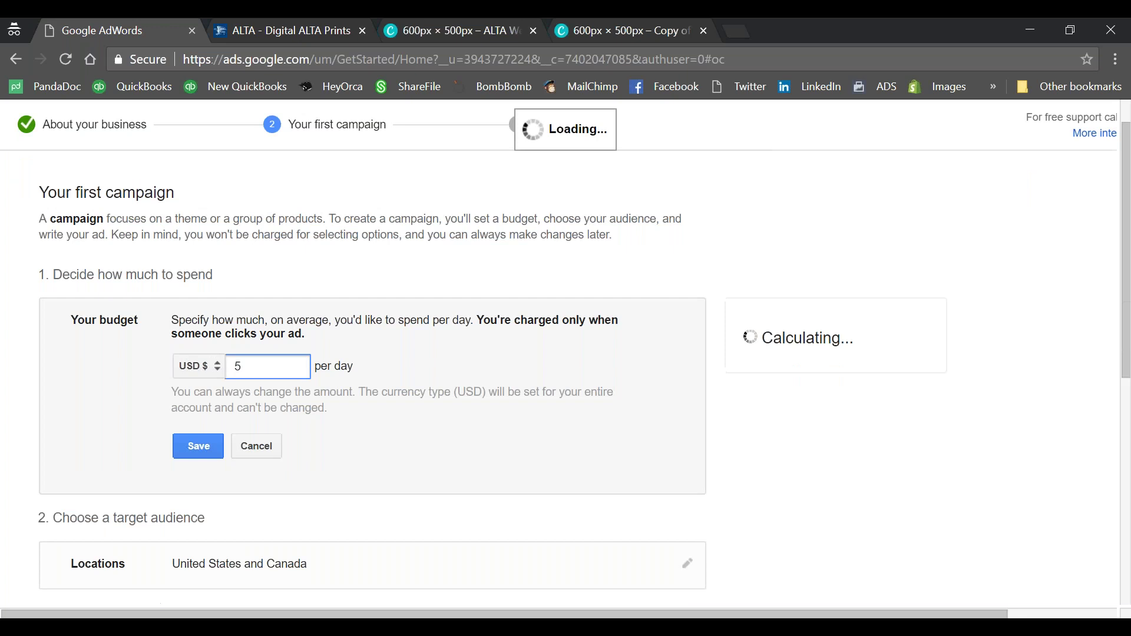
Step: Save the $5.00 per day budget, bringing up suggested keywords like digital marketing
scroll(468, 342, down, 2)
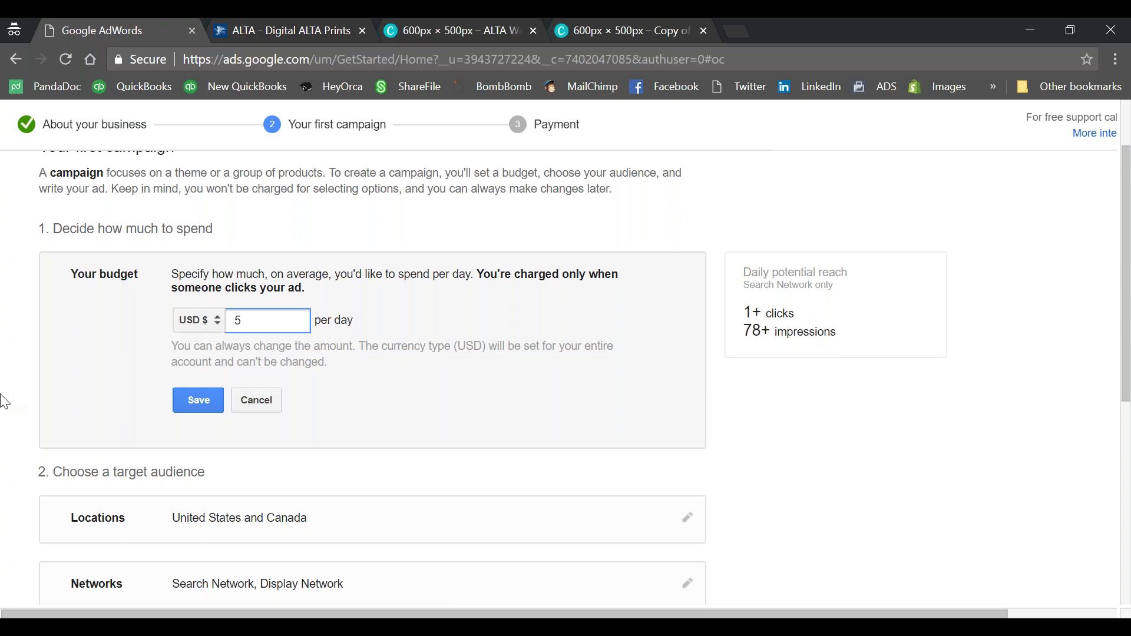
click(219, 405)
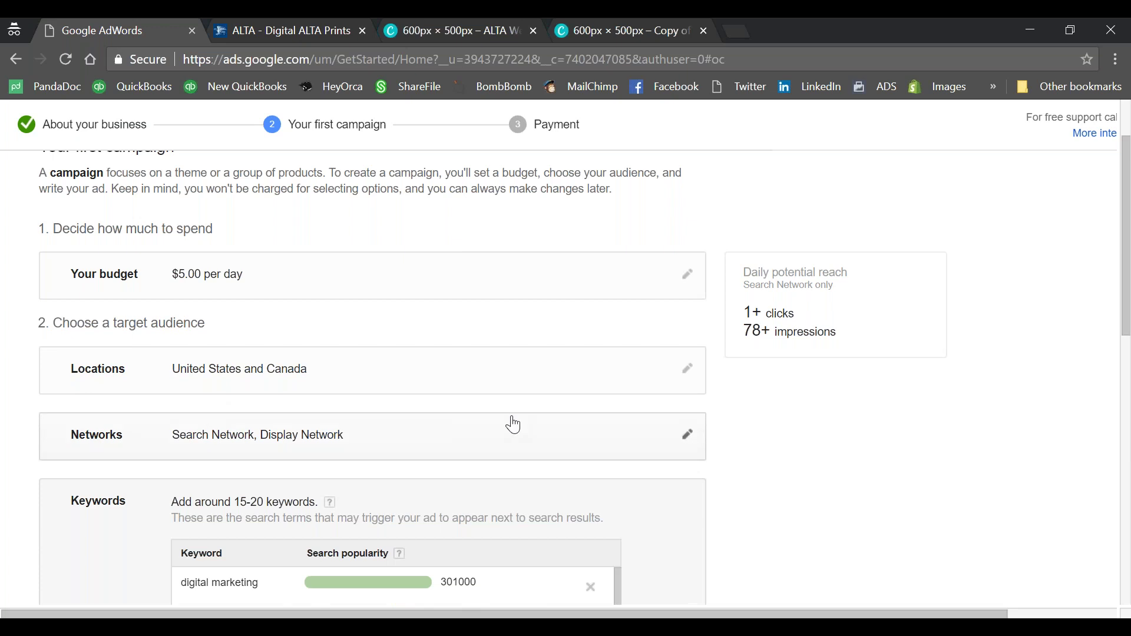
Step: In location targeting, switch to choosing specific locations and add postal code 46902
click(686, 371)
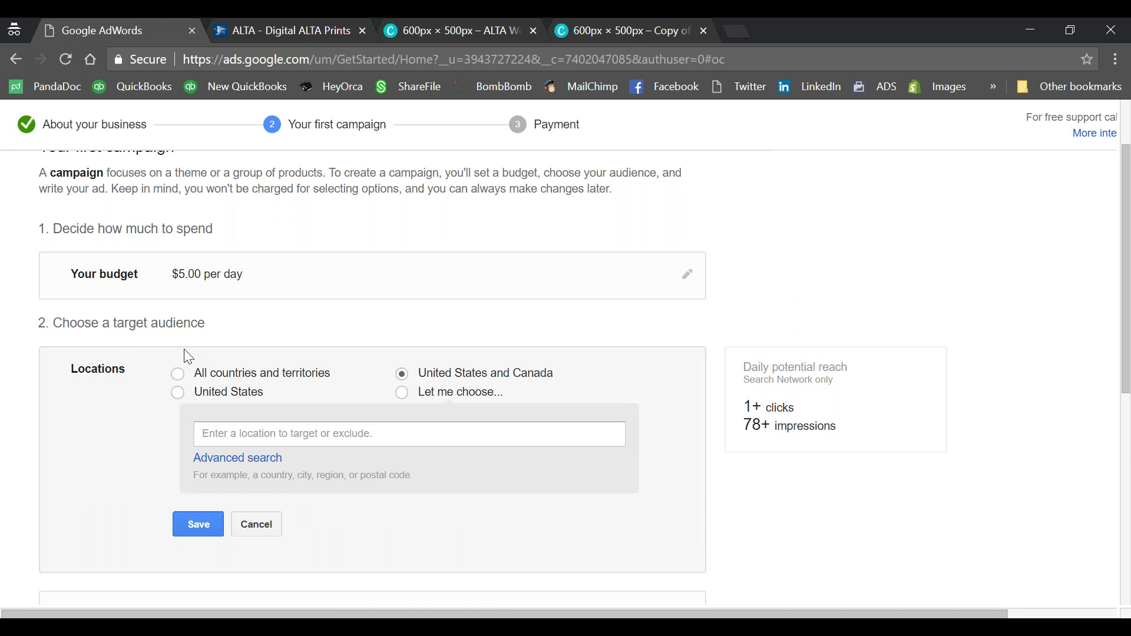
click(177, 393)
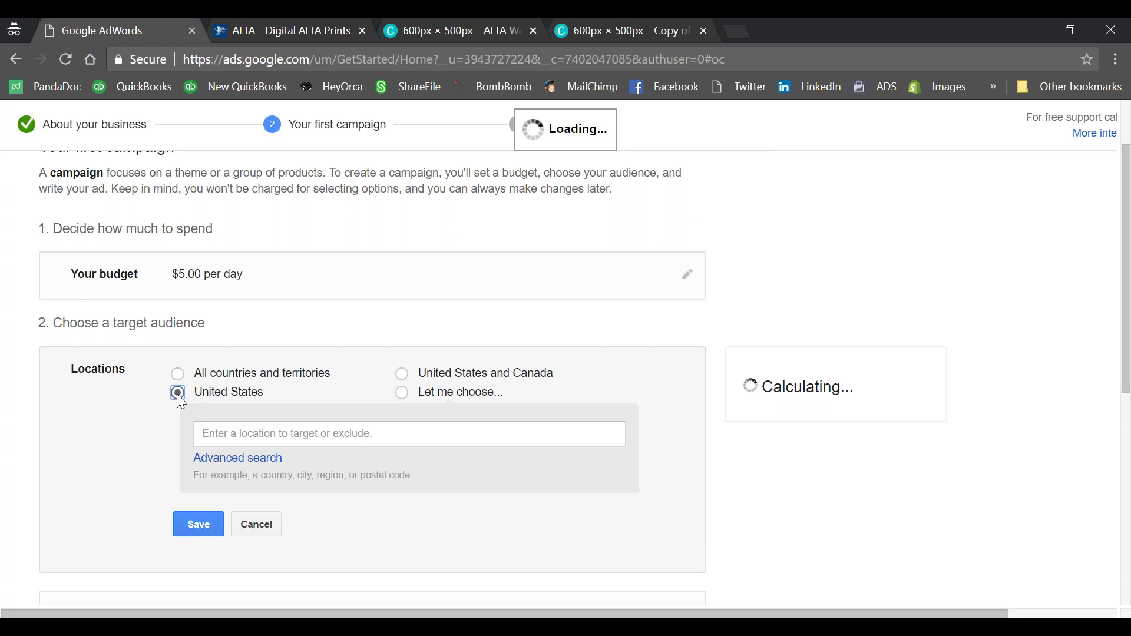
click(320, 433)
text(46902)
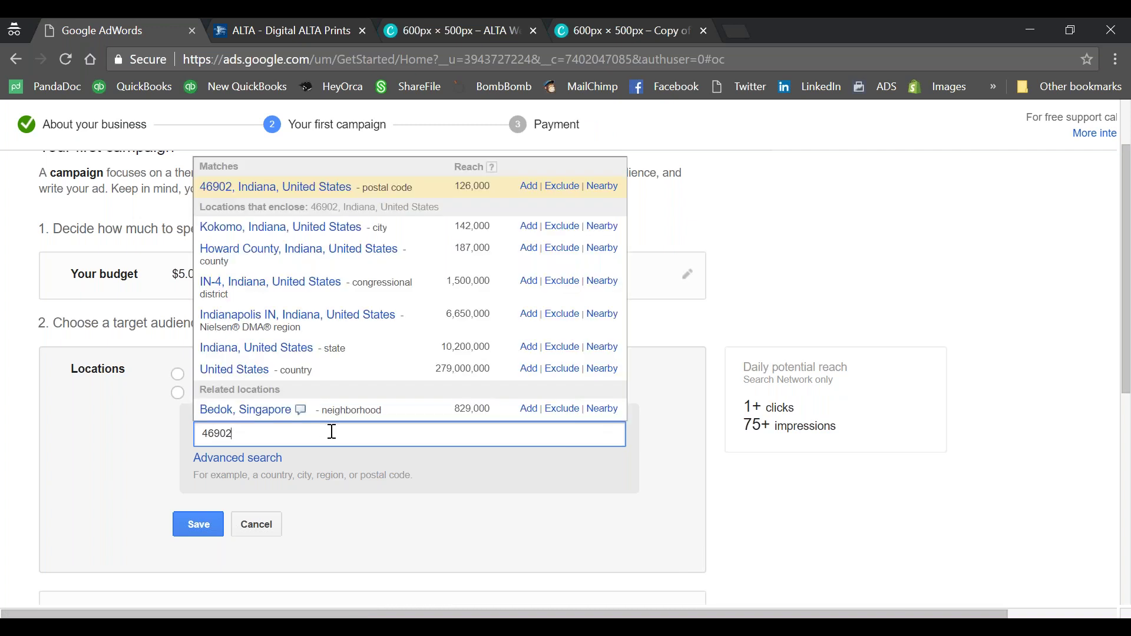
click(260, 187)
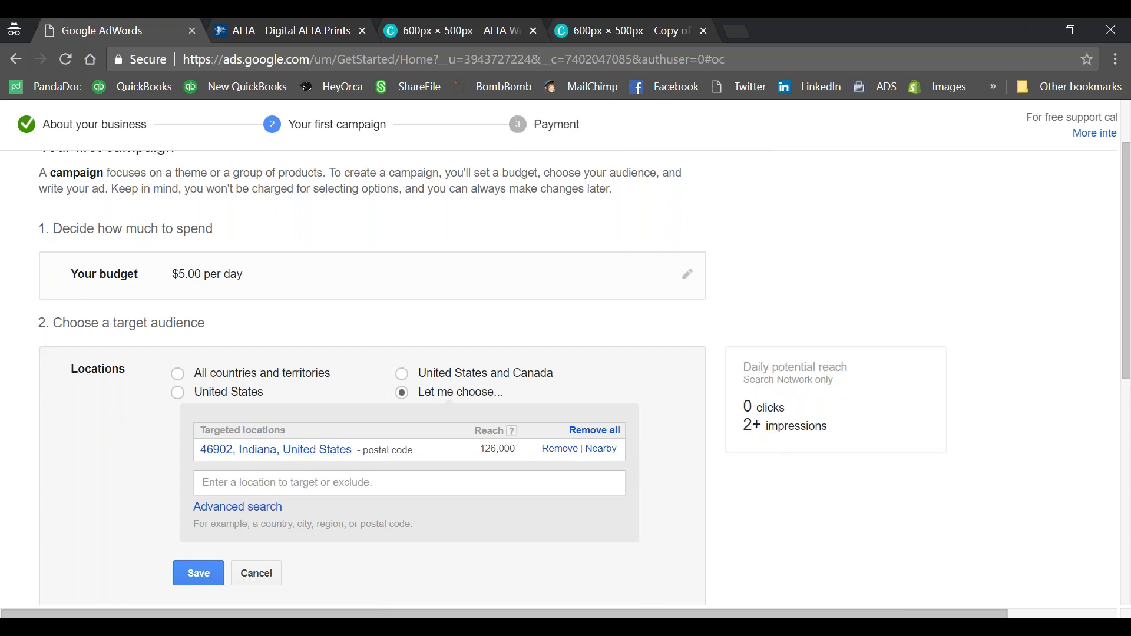
Step: Replace the 46902 target with Jacksonville, Florida as the campaign location
click(560, 449)
click(482, 437)
text(jacksonville)
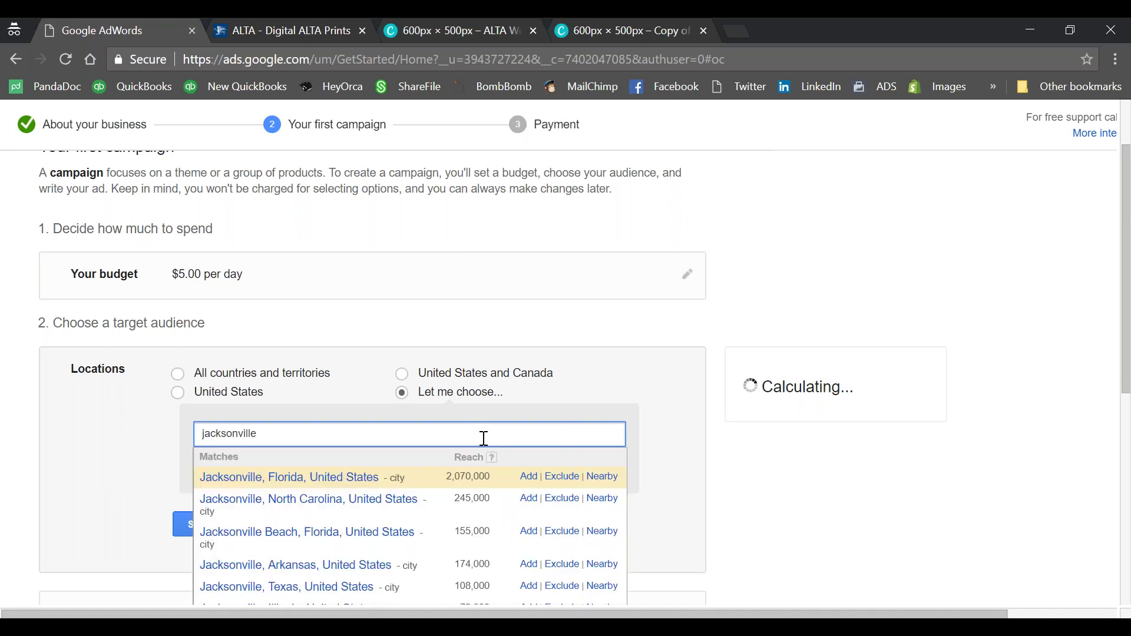
click(368, 479)
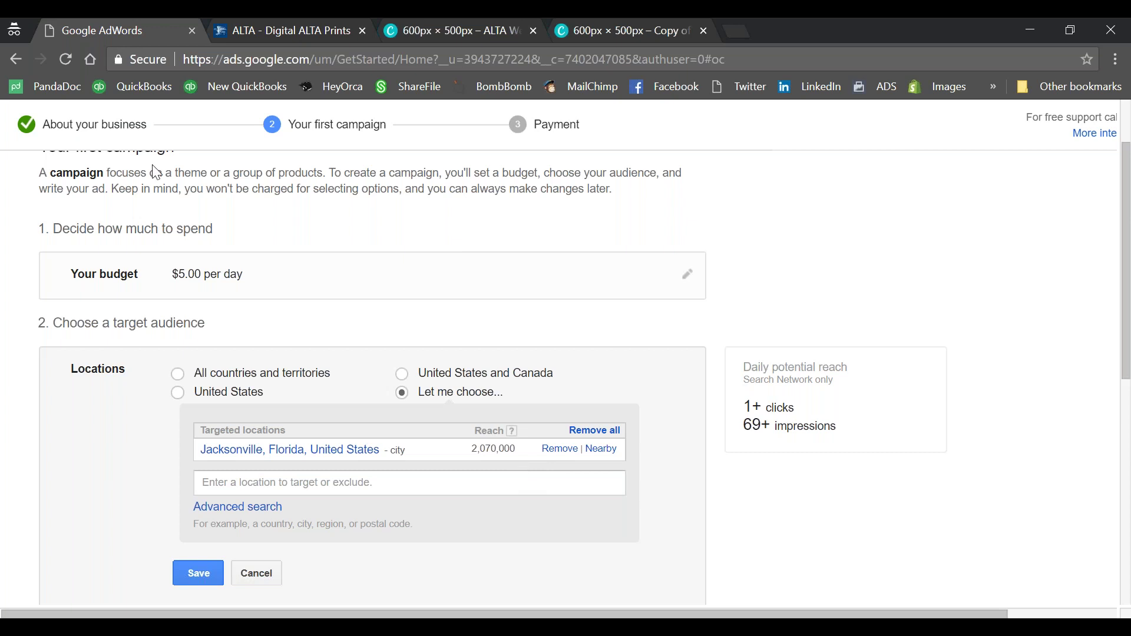
scroll(362, 337, down, 1)
scroll(362, 338, down, 3)
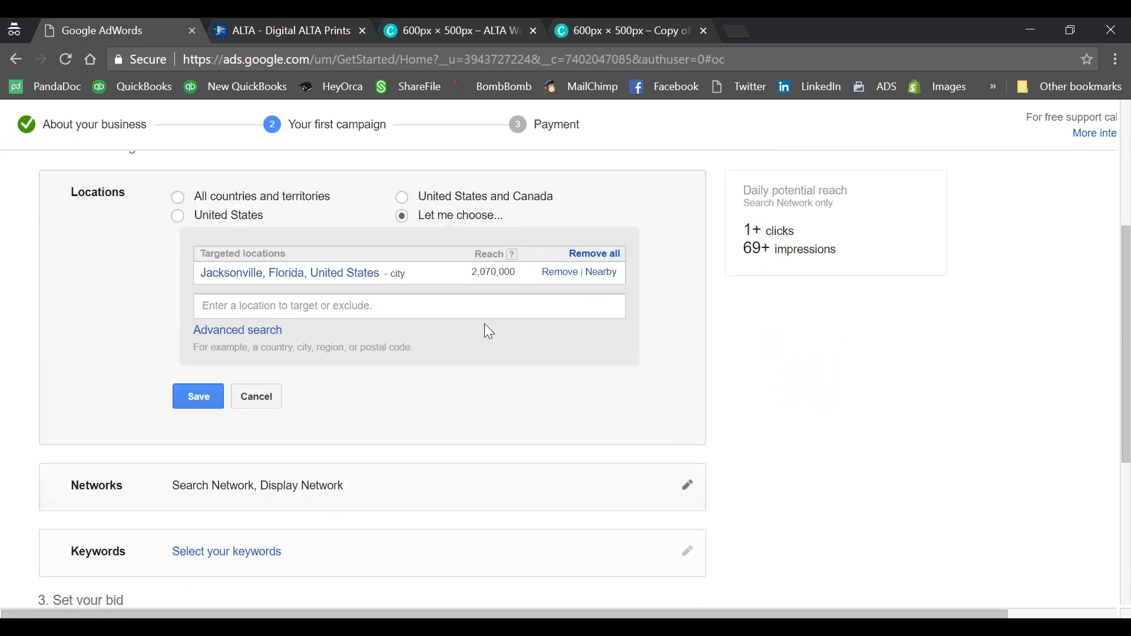
Step: Save Jacksonville, Florida as the location and open the Networks setting for editing
click(217, 399)
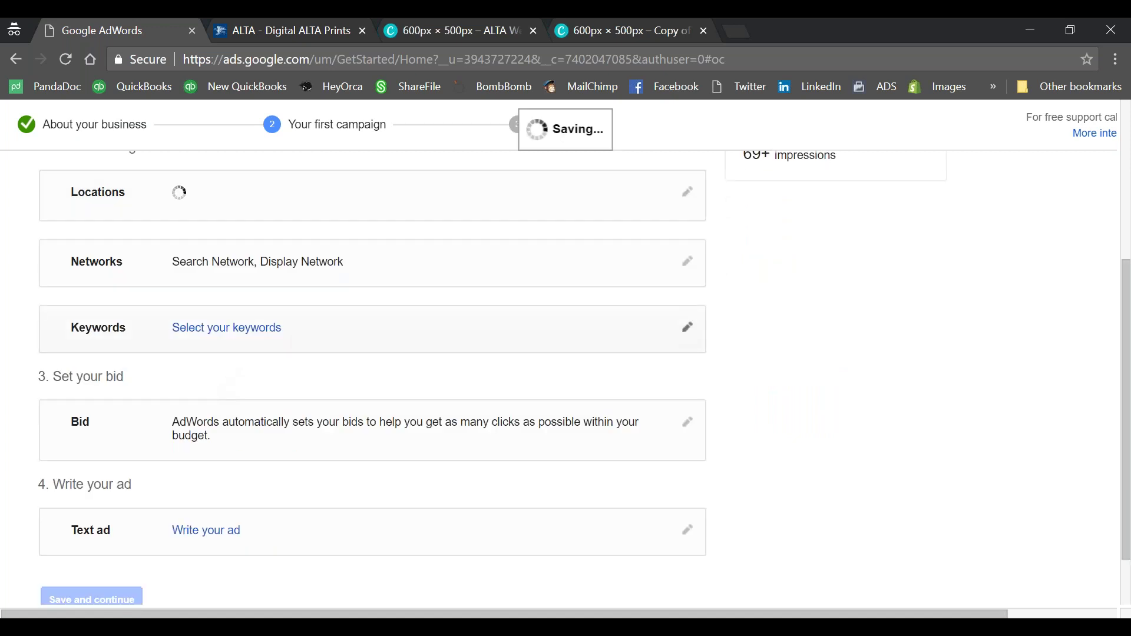
click(275, 327)
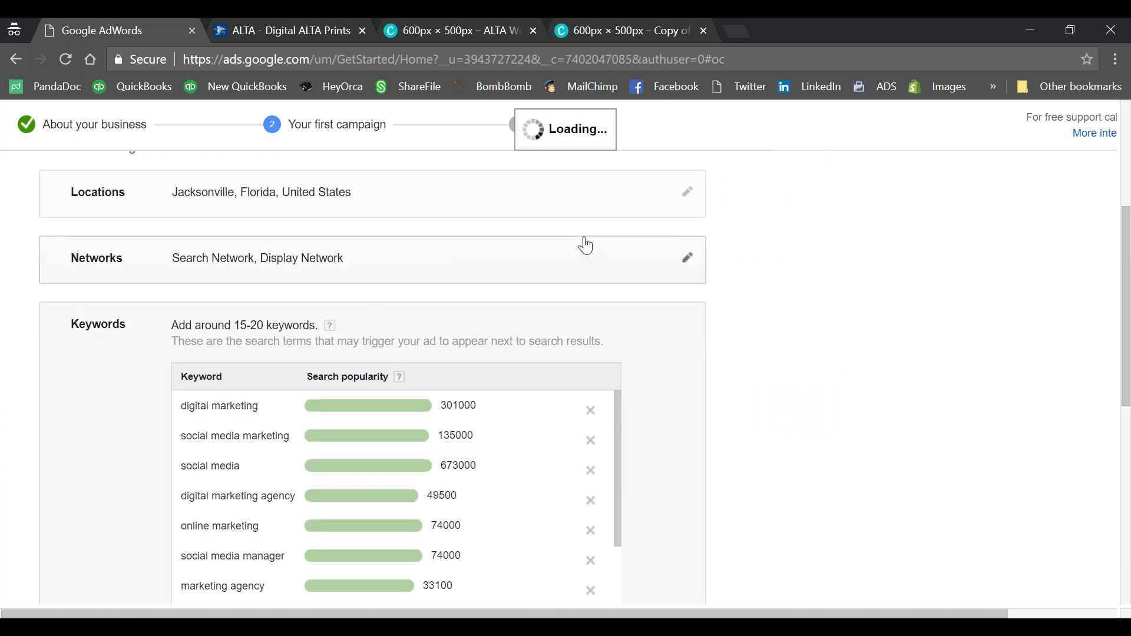
click(674, 263)
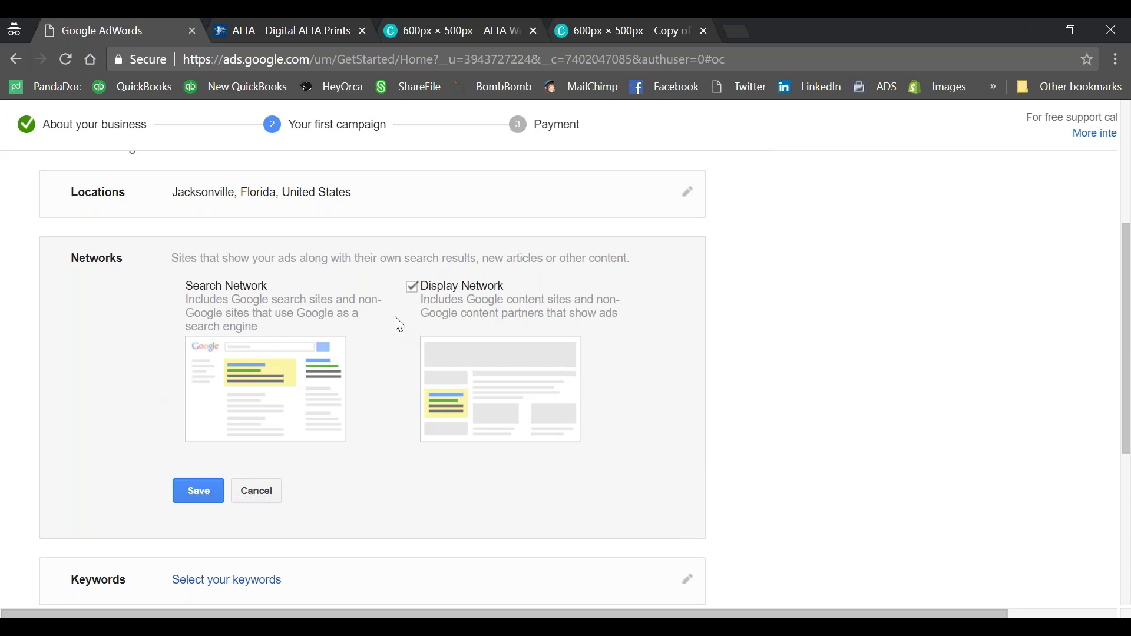
Step: Save the network choice and add keywords title insurance, closing services and real estate
click(196, 489)
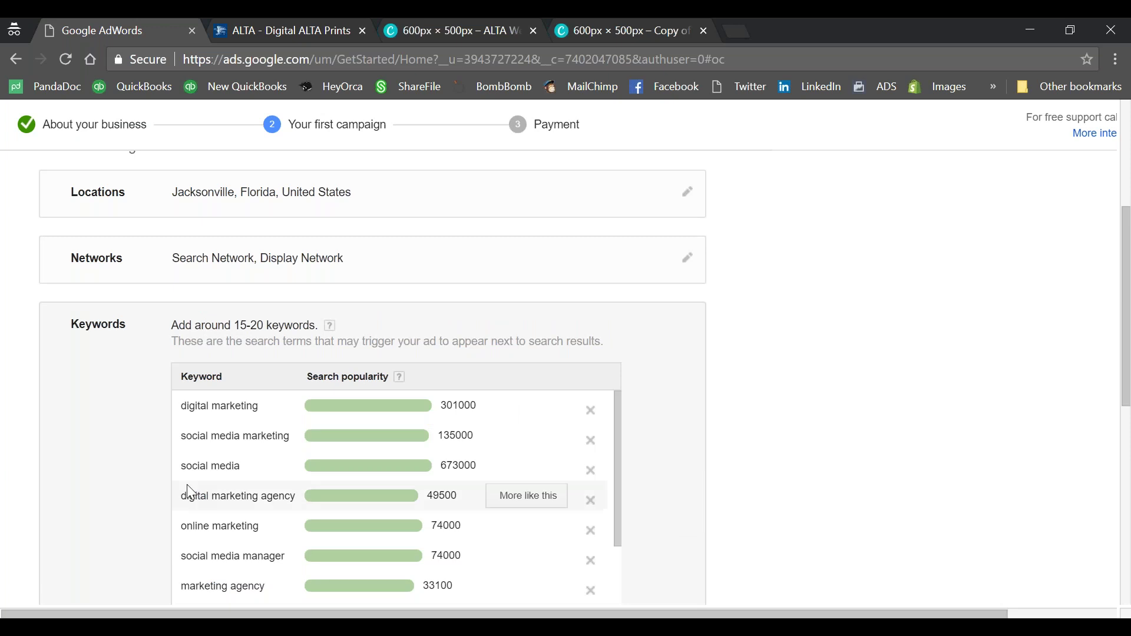
scroll(104, 415, down, 3)
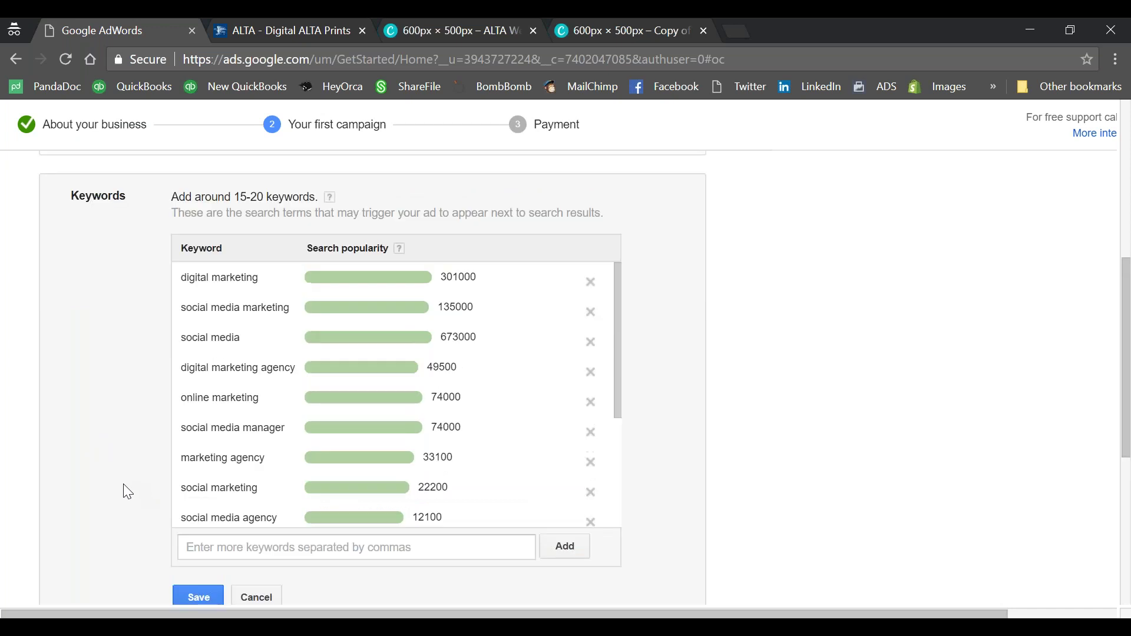
scroll(122, 483, up, 1)
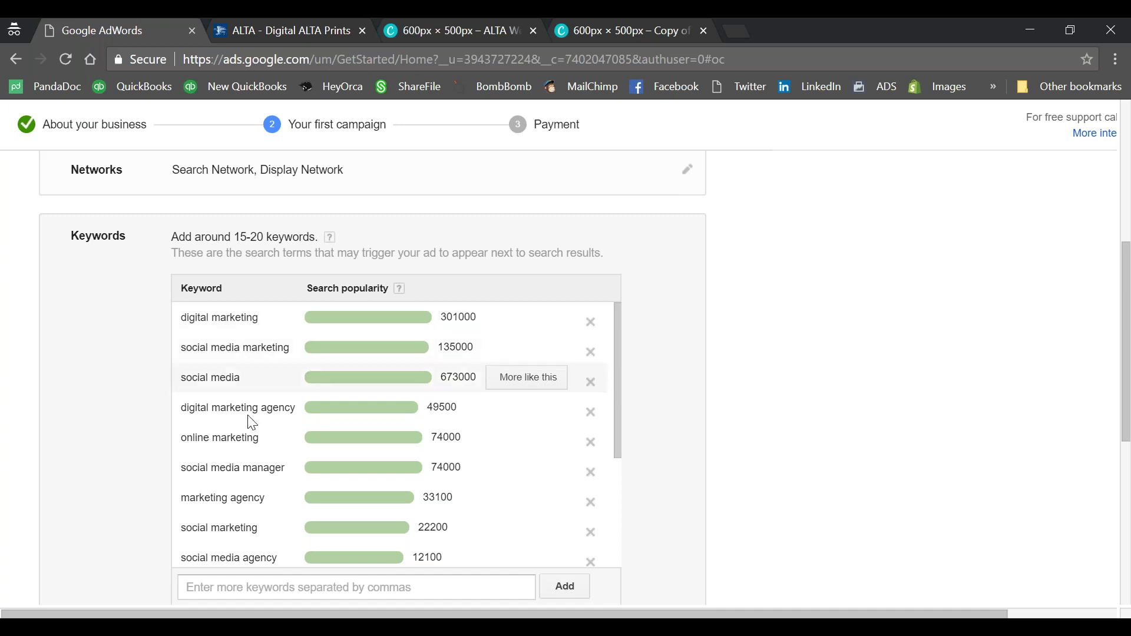
click(227, 590)
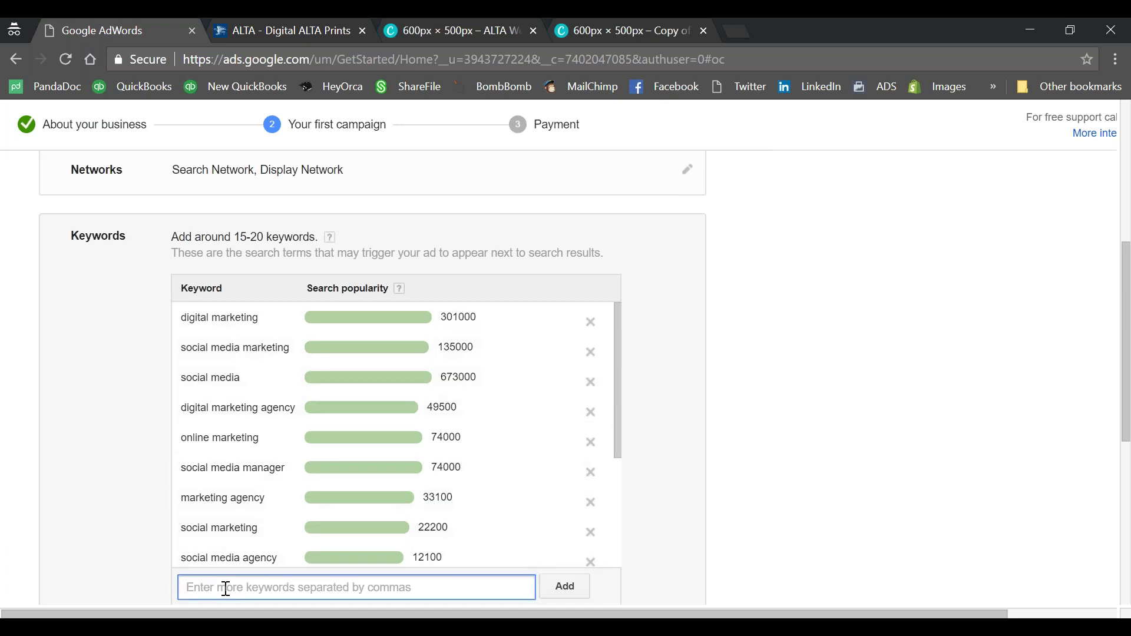
text(title insurance)
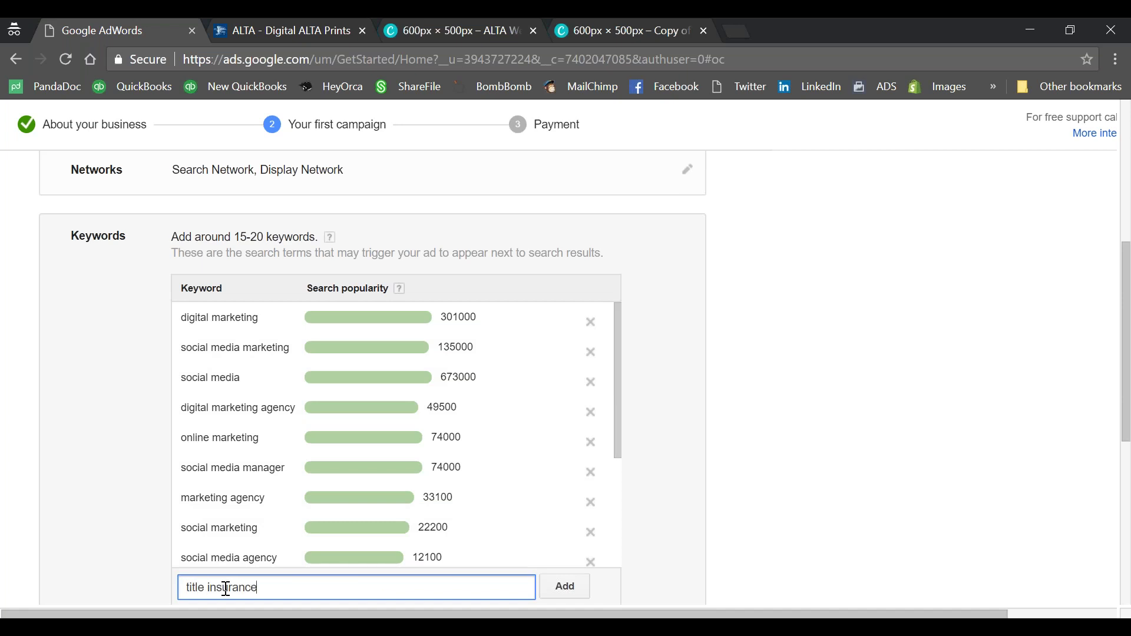
click(565, 587)
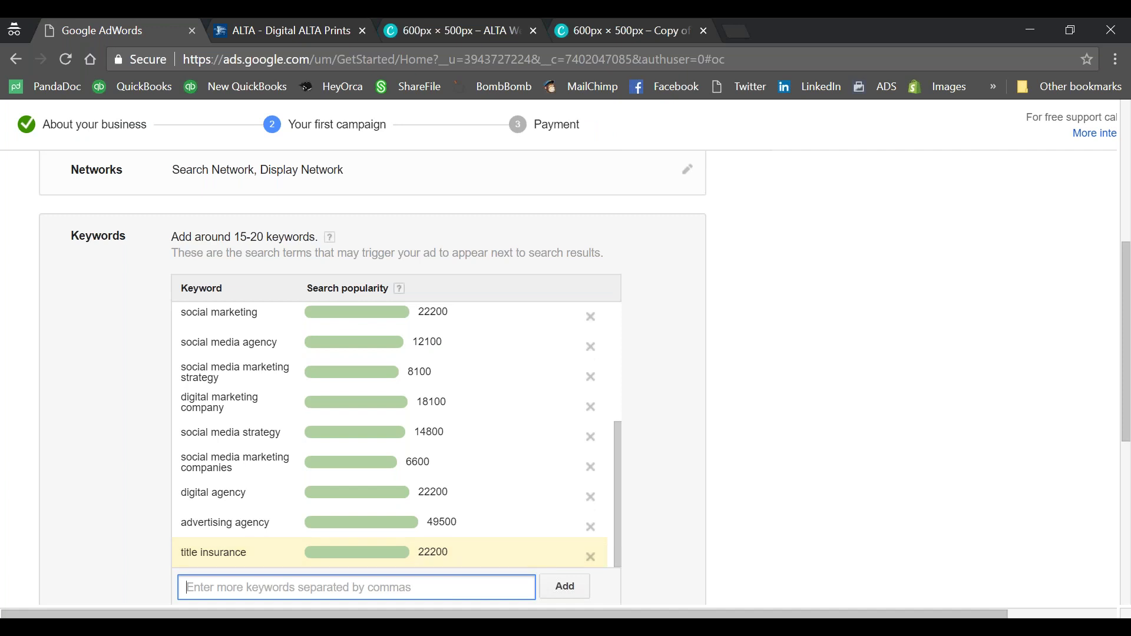
text(closing services)
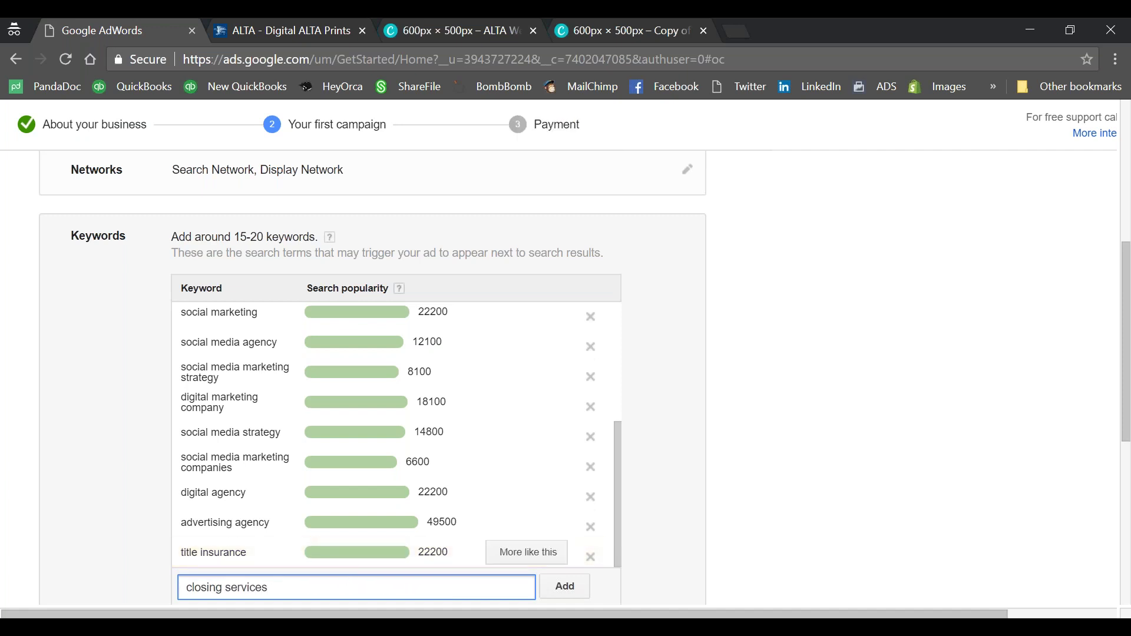
click(552, 586)
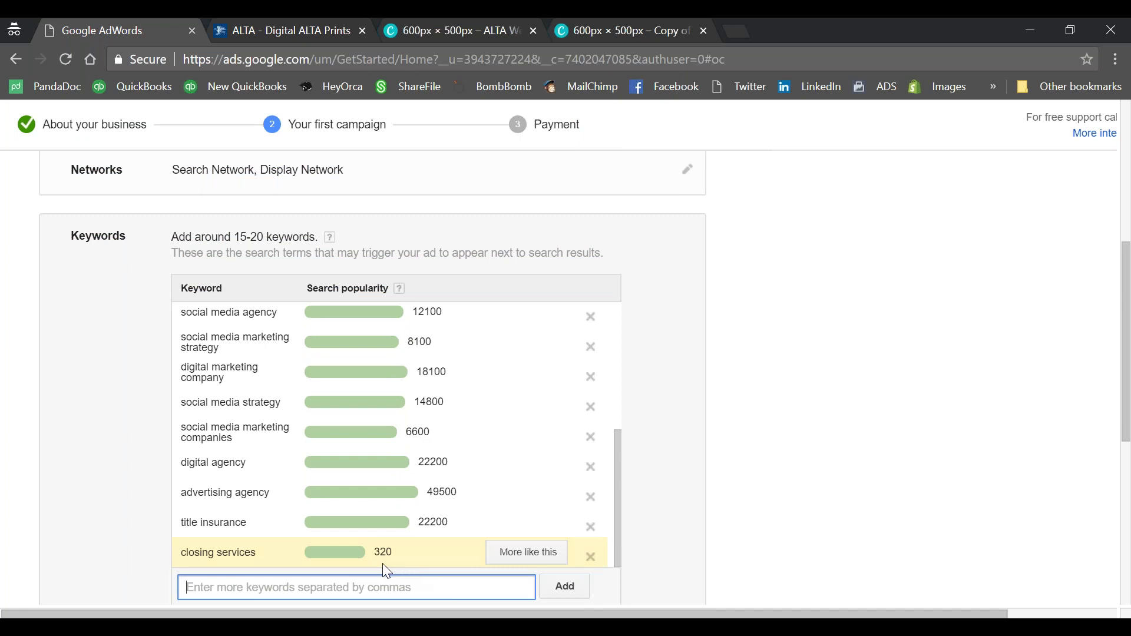
scroll(286, 434, down, 3)
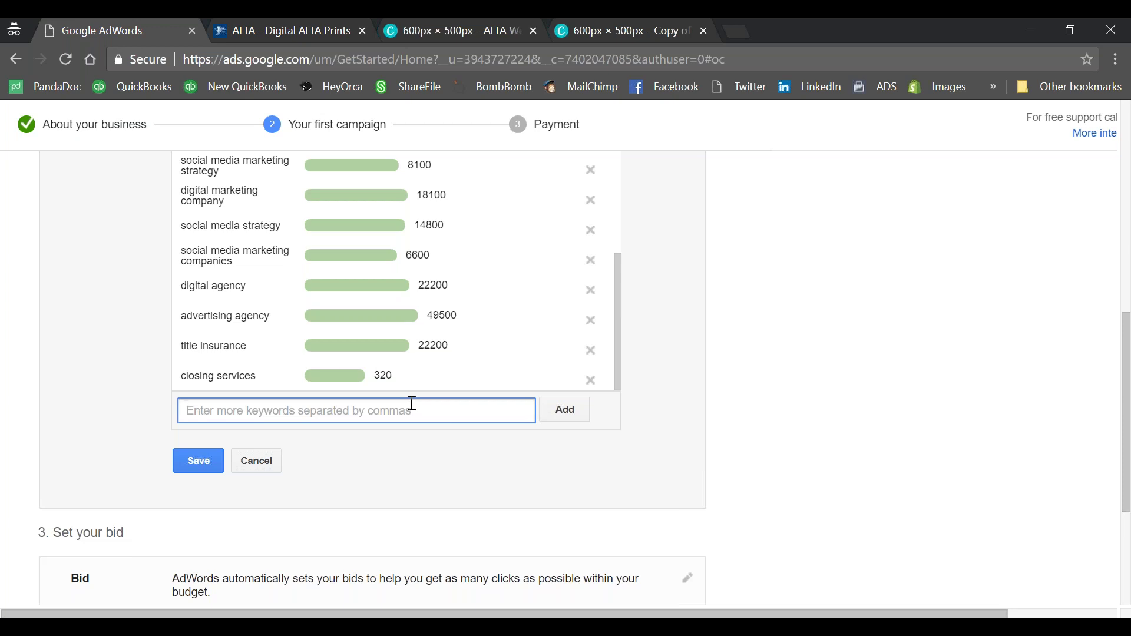
text(real estate)
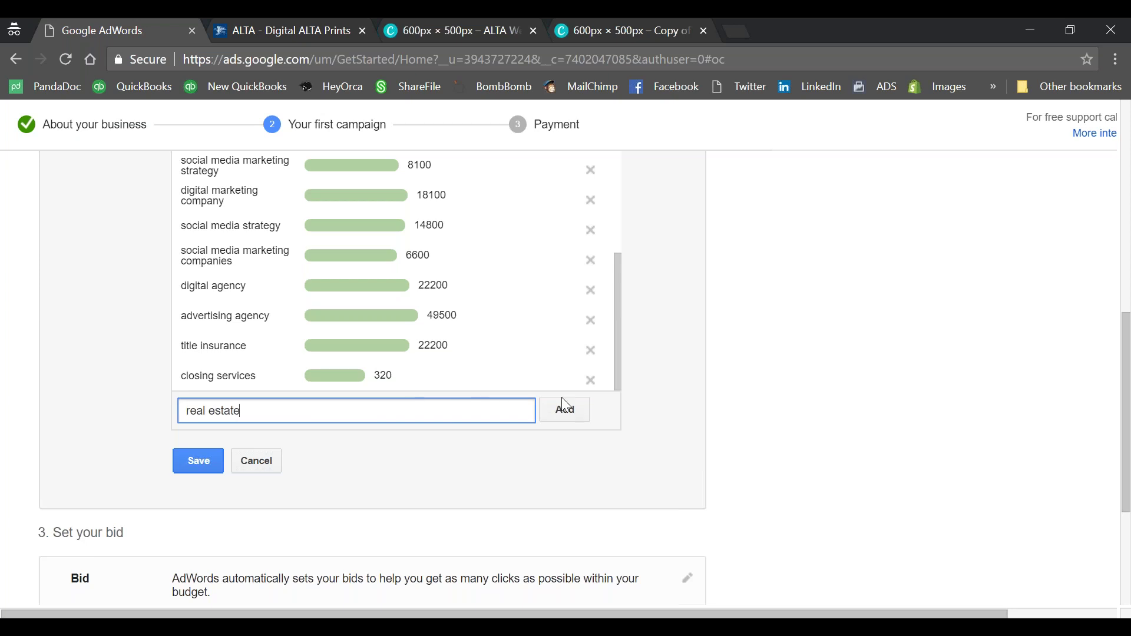
click(565, 410)
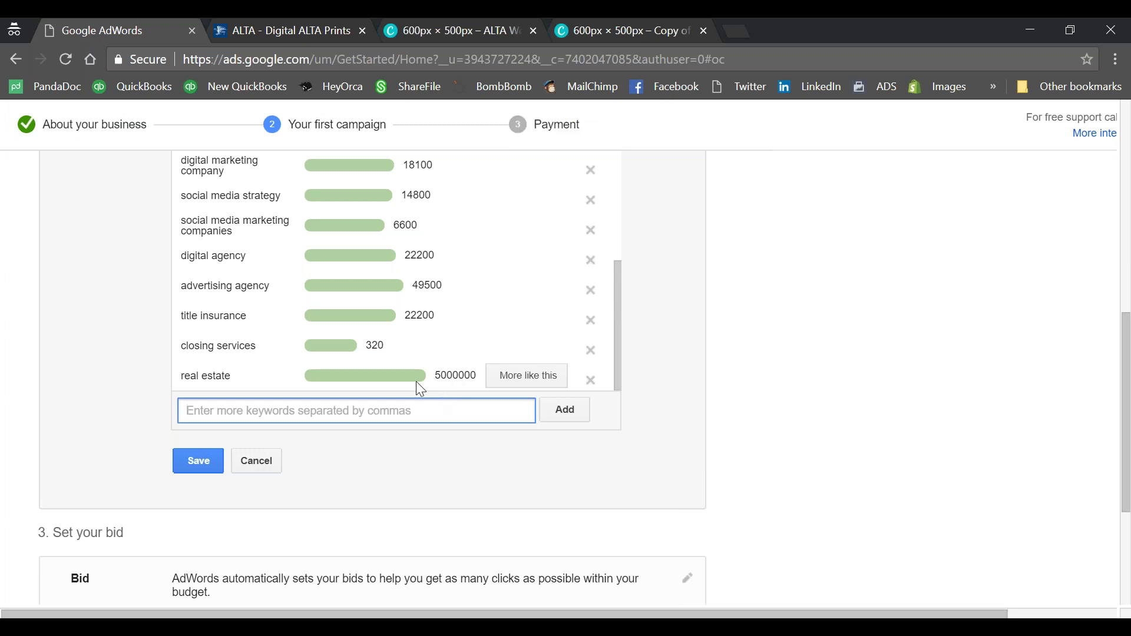
scroll(416, 381, up, 5)
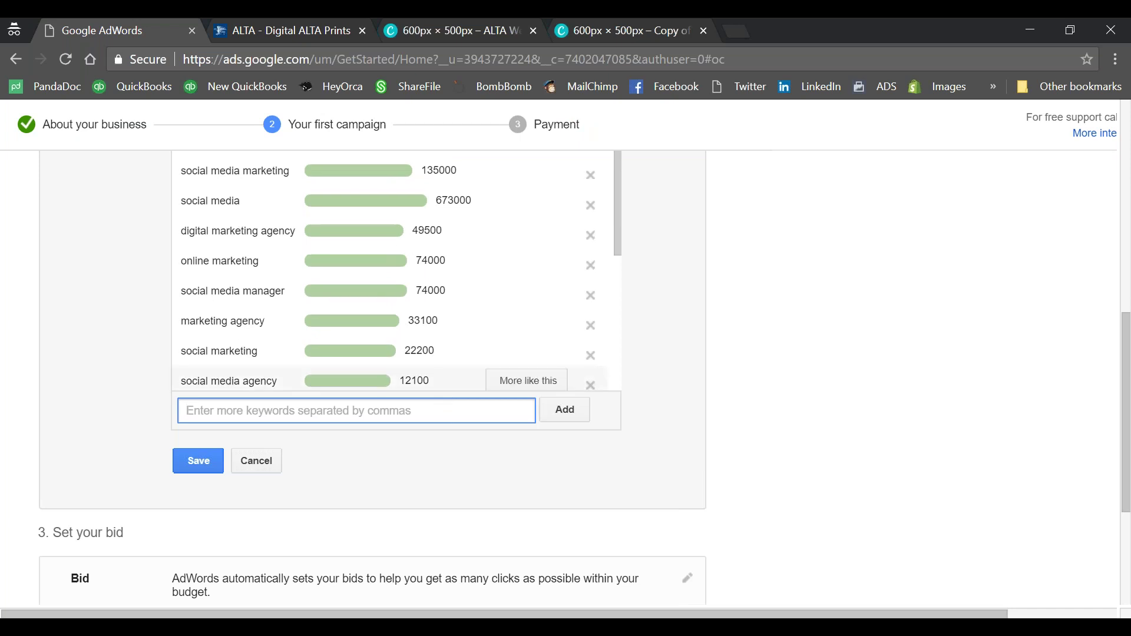
scroll(669, 408, up, 5)
scroll(645, 453, down, 3)
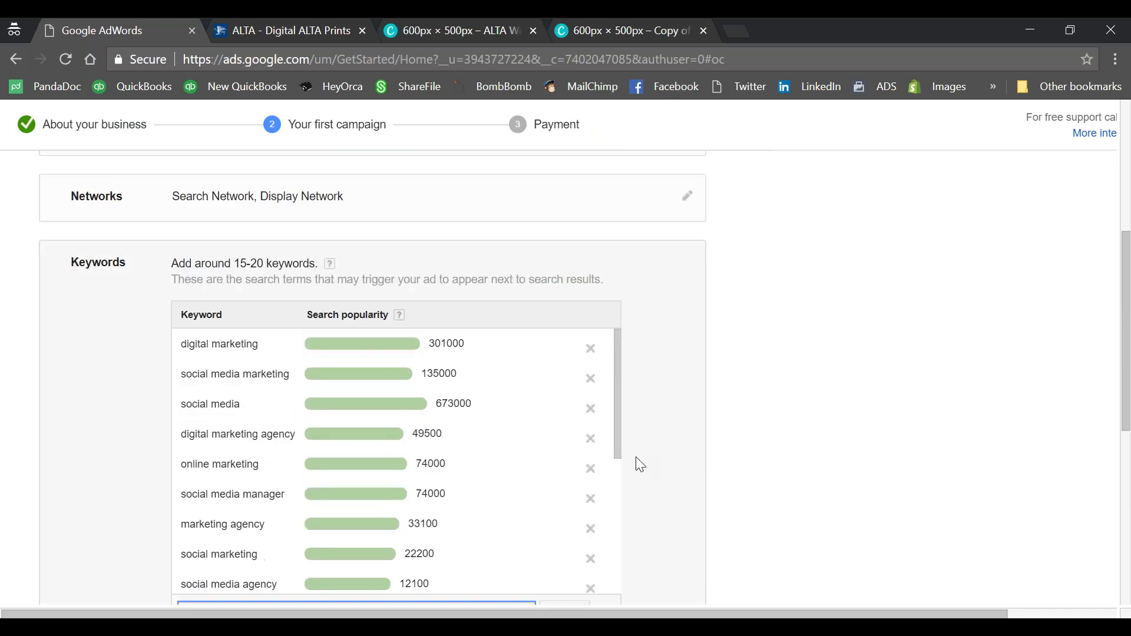
scroll(395, 312, down, 1)
scroll(400, 321, down, 5)
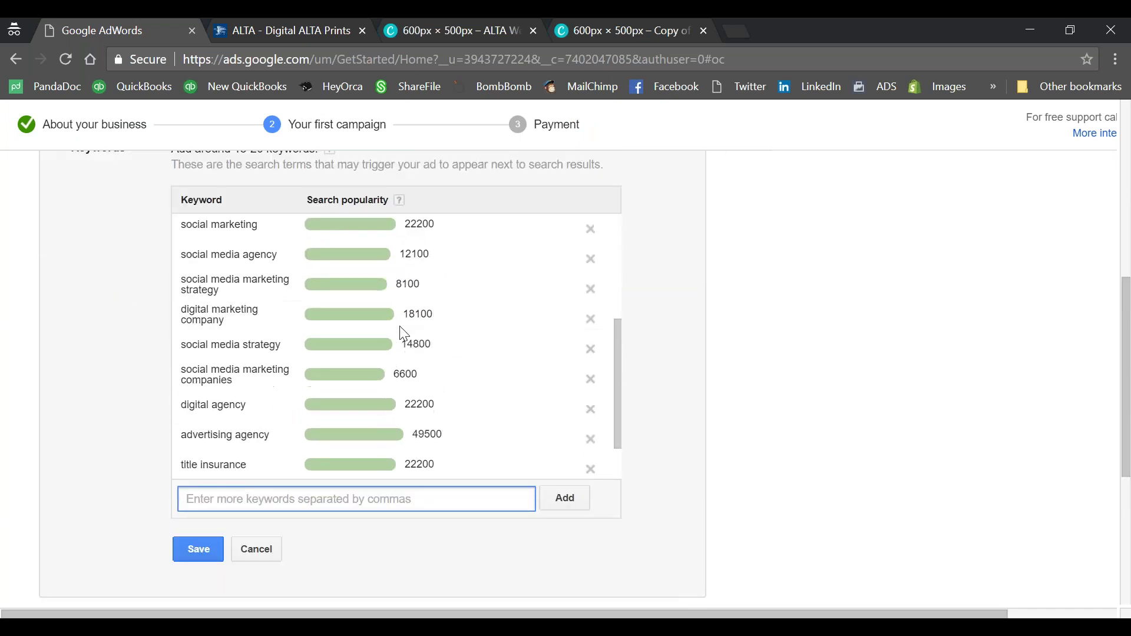
scroll(405, 336, down, 2)
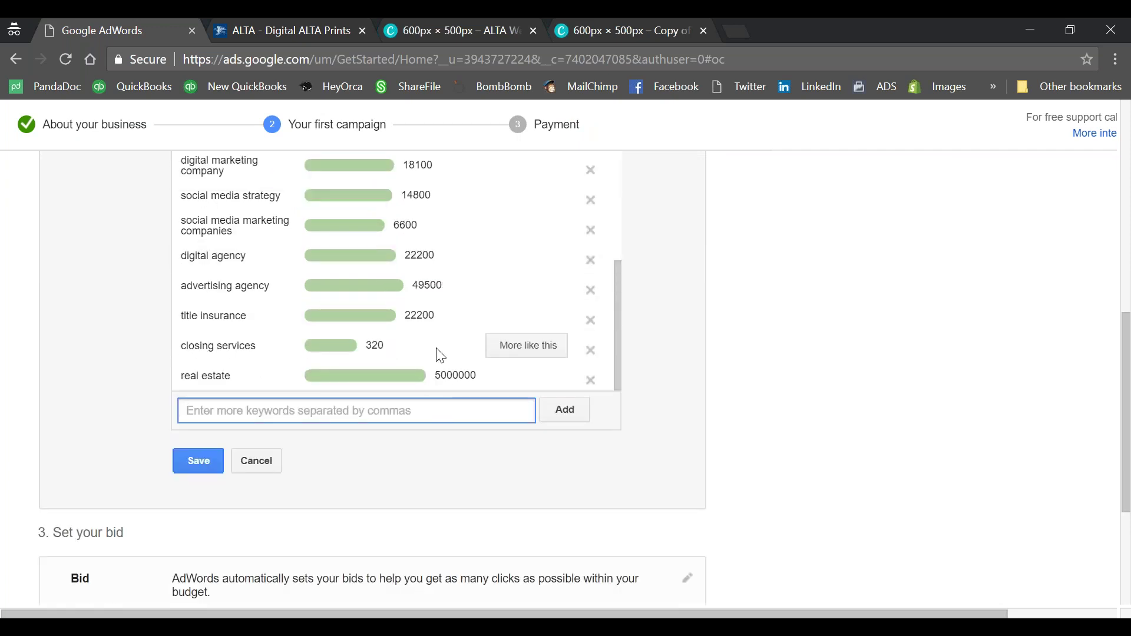
scroll(377, 377, up, 1)
scroll(530, 298, up, 4)
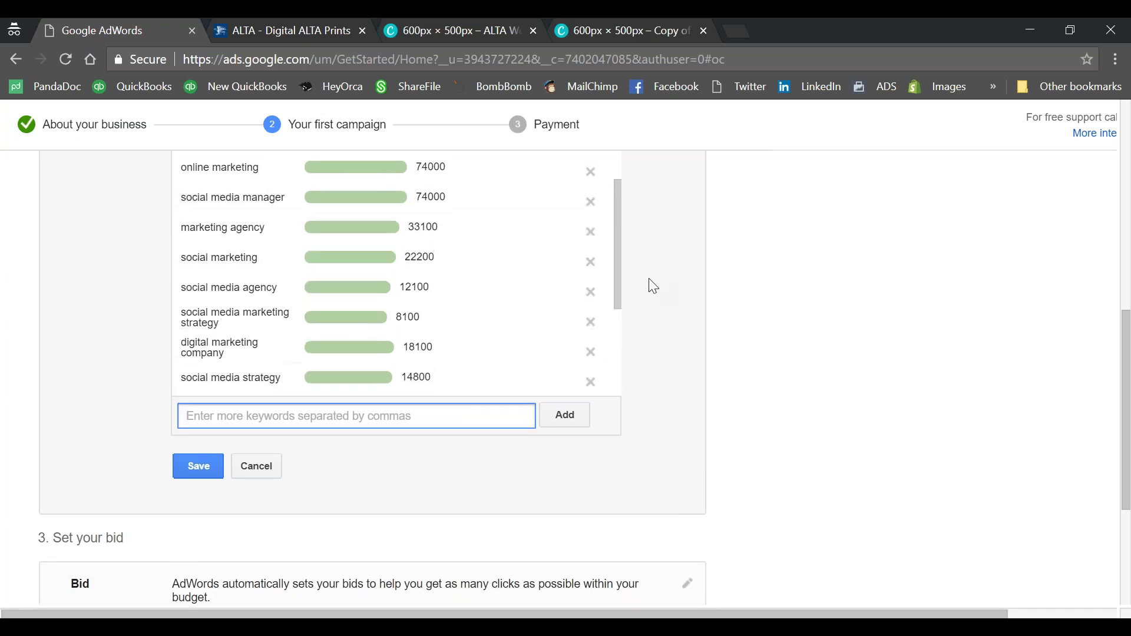
scroll(652, 286, up, 1)
scroll(651, 286, up, 8)
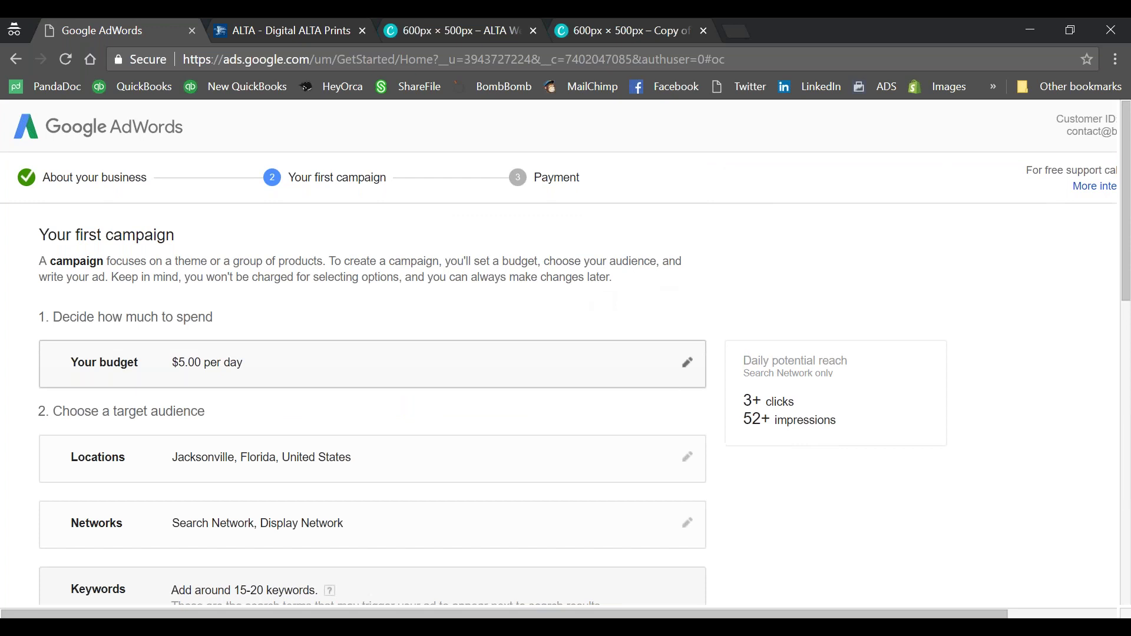
scroll(234, 234, down, 7)
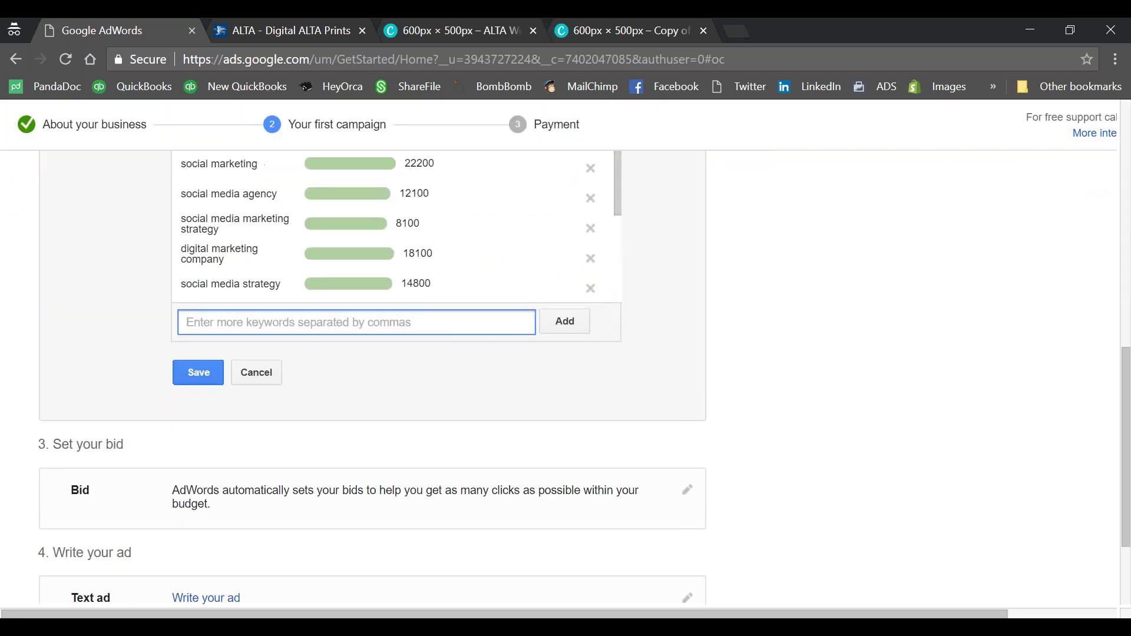
scroll(234, 234, up, 3)
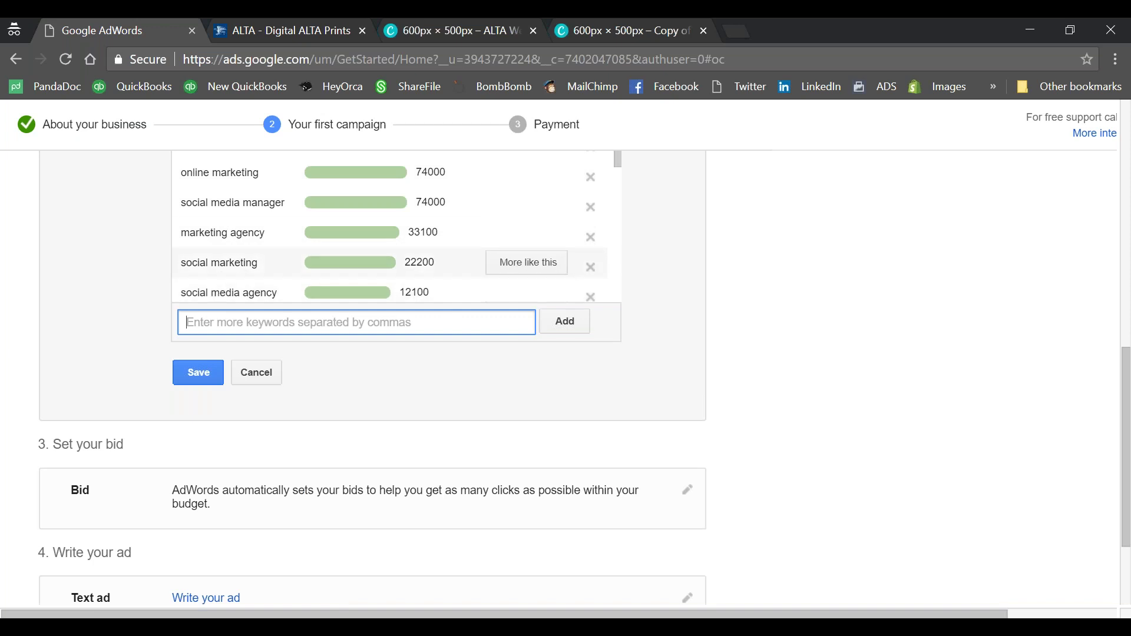
scroll(276, 261, down, 1)
scroll(274, 260, down, 4)
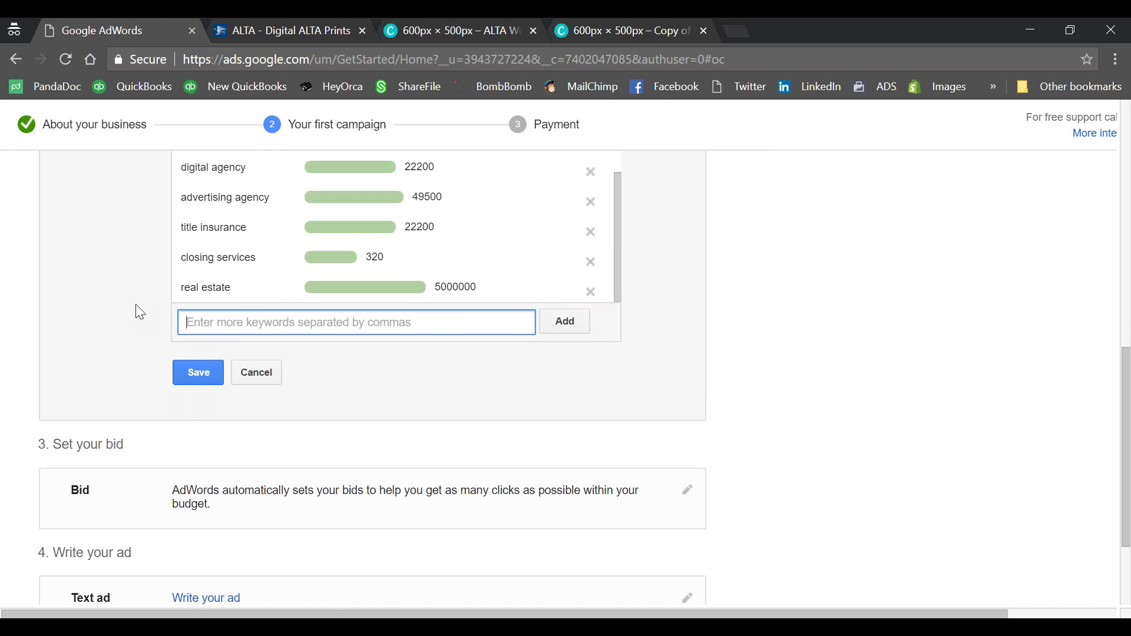
scroll(96, 326, down, 2)
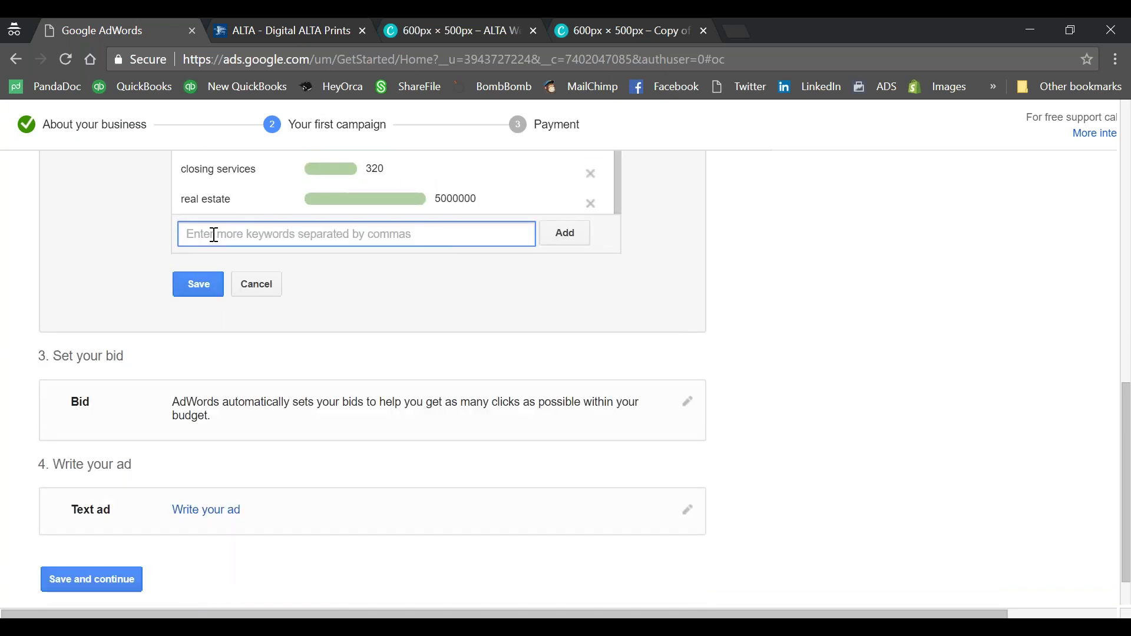
Step: Save the keyword list and review the text ad form under Write your ad
click(188, 280)
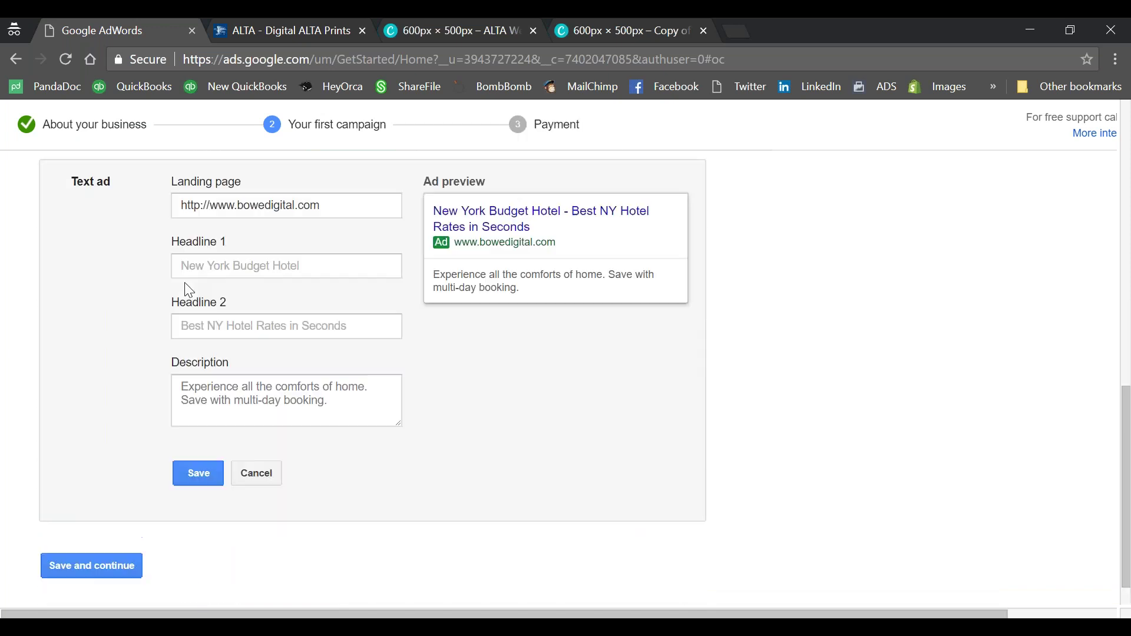
scroll(181, 279, up, 5)
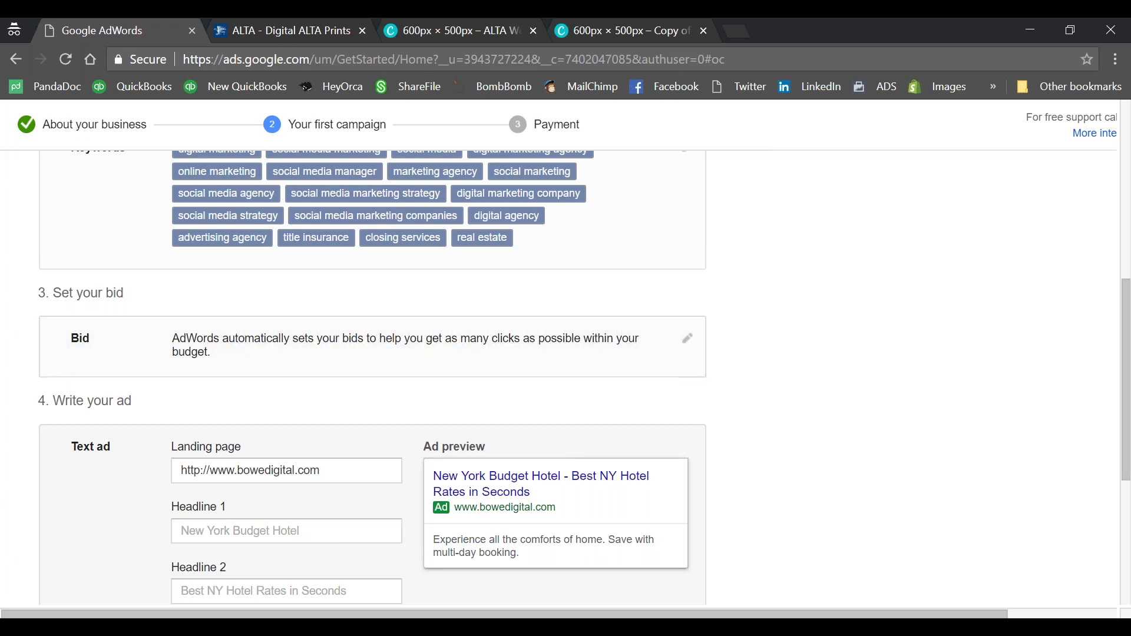
scroll(278, 361, down, 1)
scroll(292, 341, down, 4)
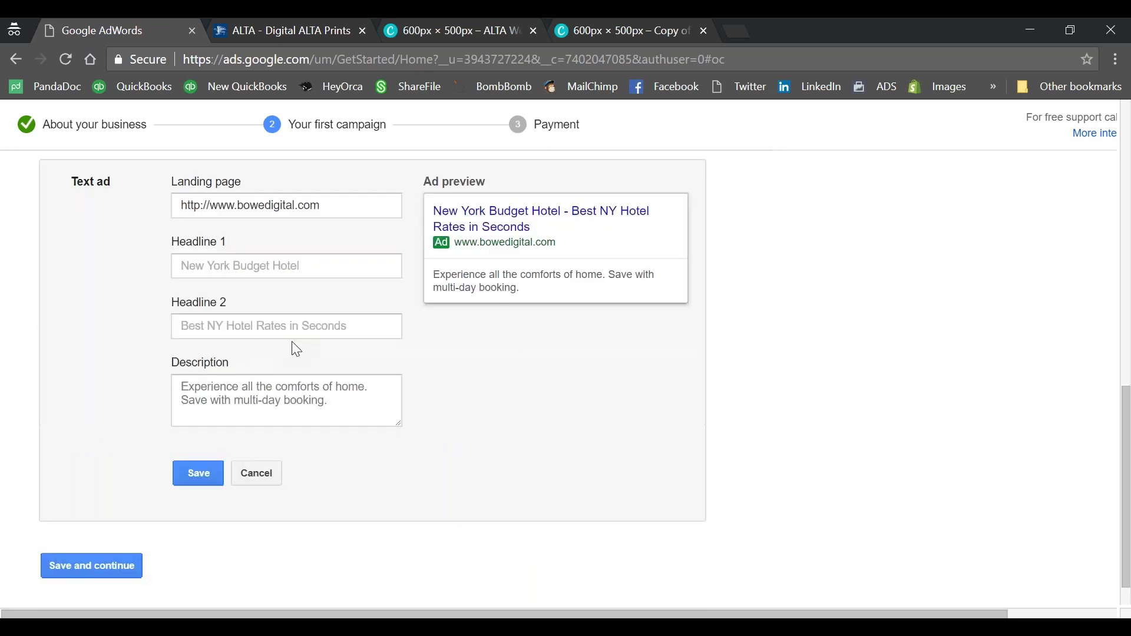
scroll(322, 345, up, 1)
scroll(324, 350, up, 2)
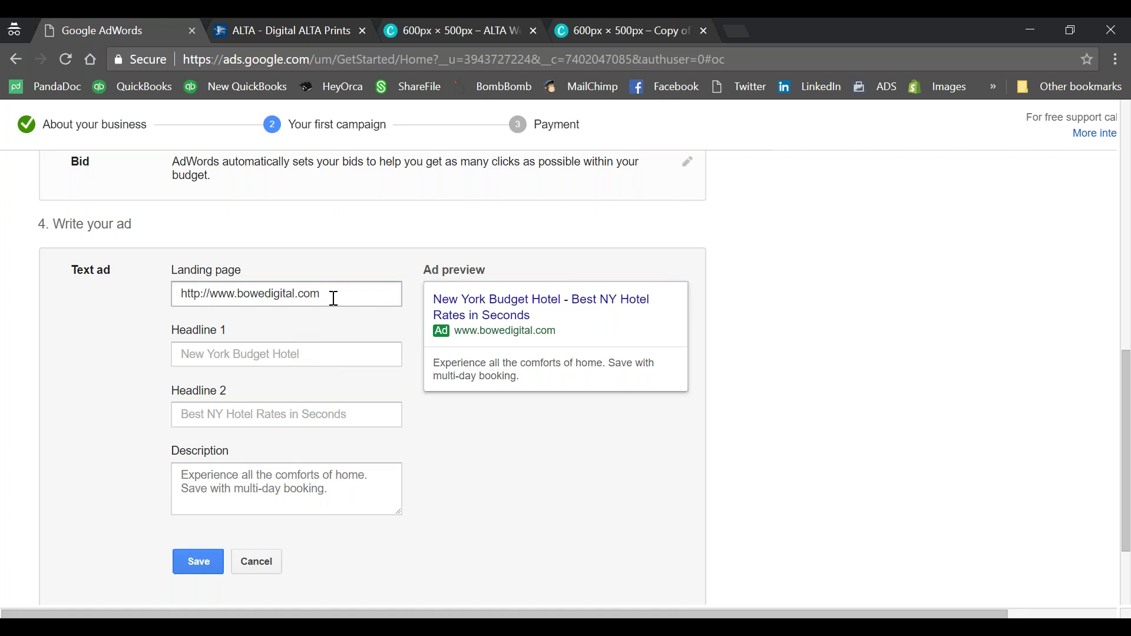
click(337, 289)
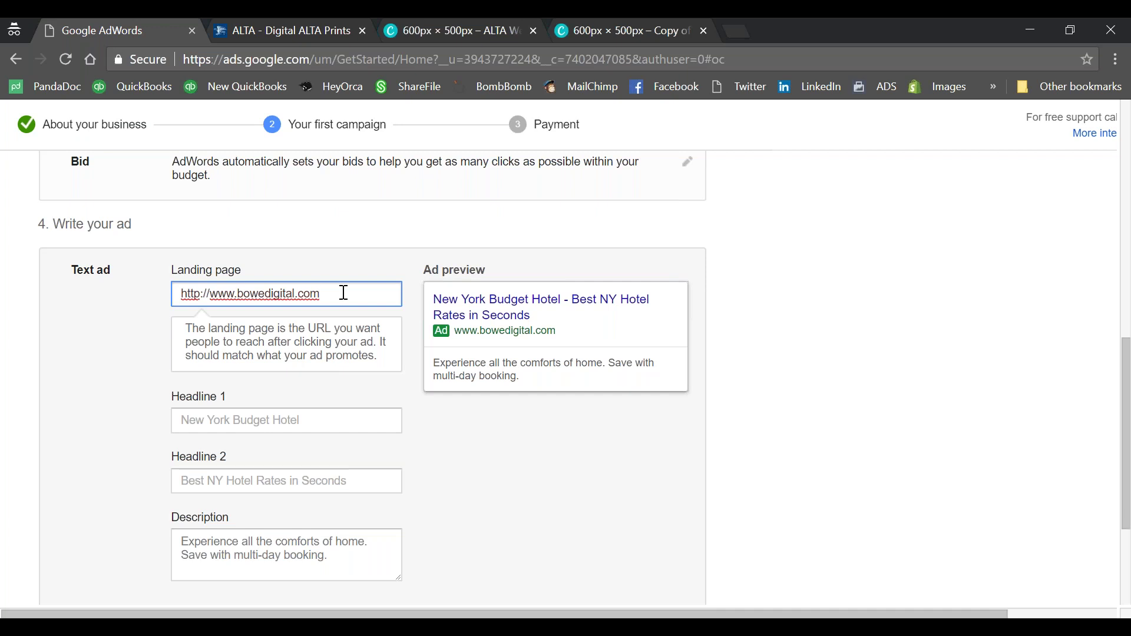
text(/alta)
click(429, 415)
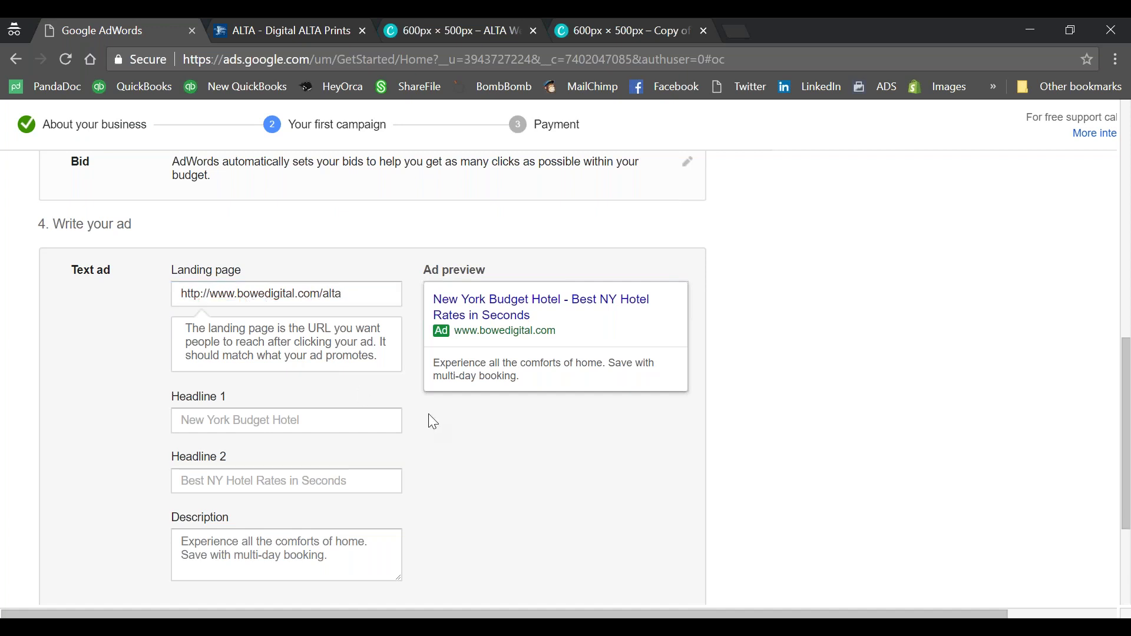
click(313, 414)
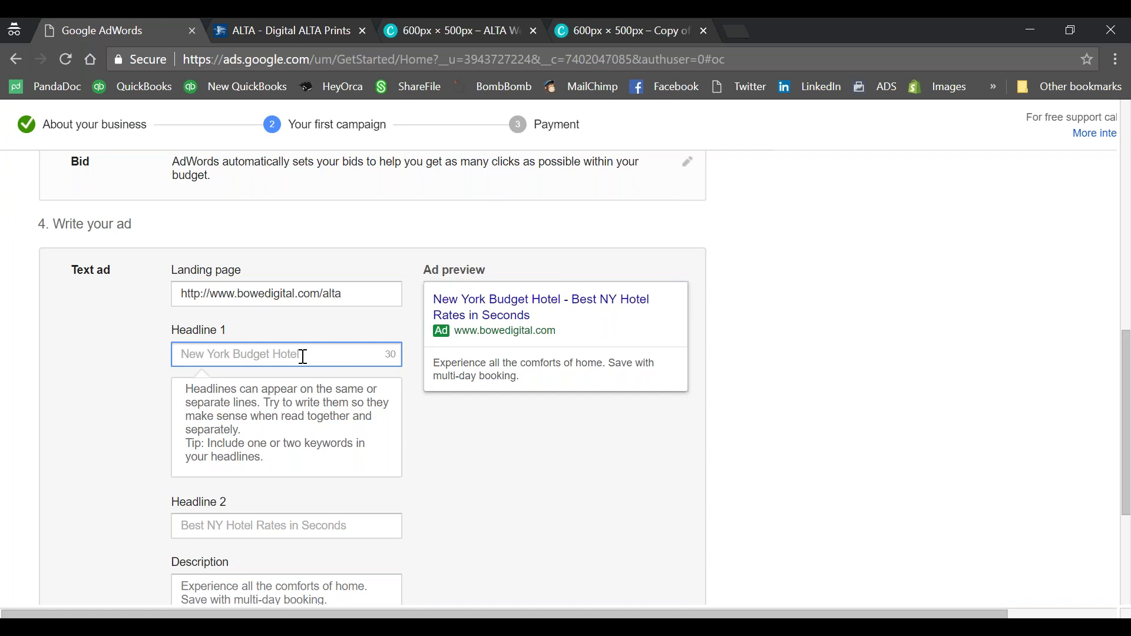
Step: Correct the first headline to read 'Fast and Secure Closing Services'
text(Fa)
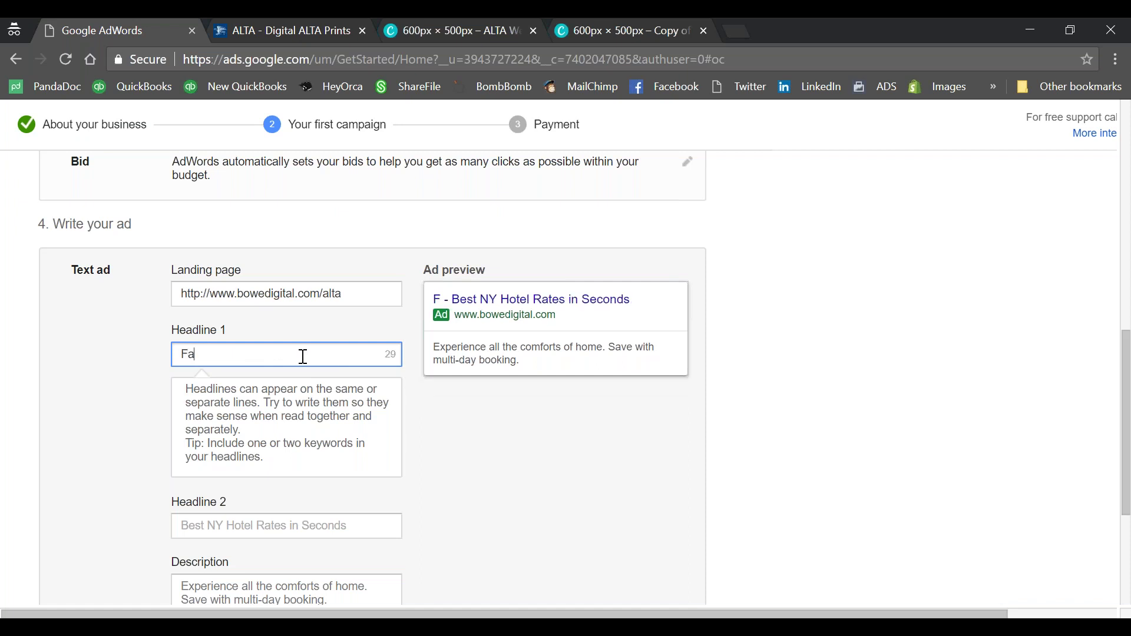
text(st and Secure T)
text(itle)
key(BackSpace)
key(BackSpace)
key(BackSpace)
key(BackSpace)
key(BackSpace)
text(Clo)
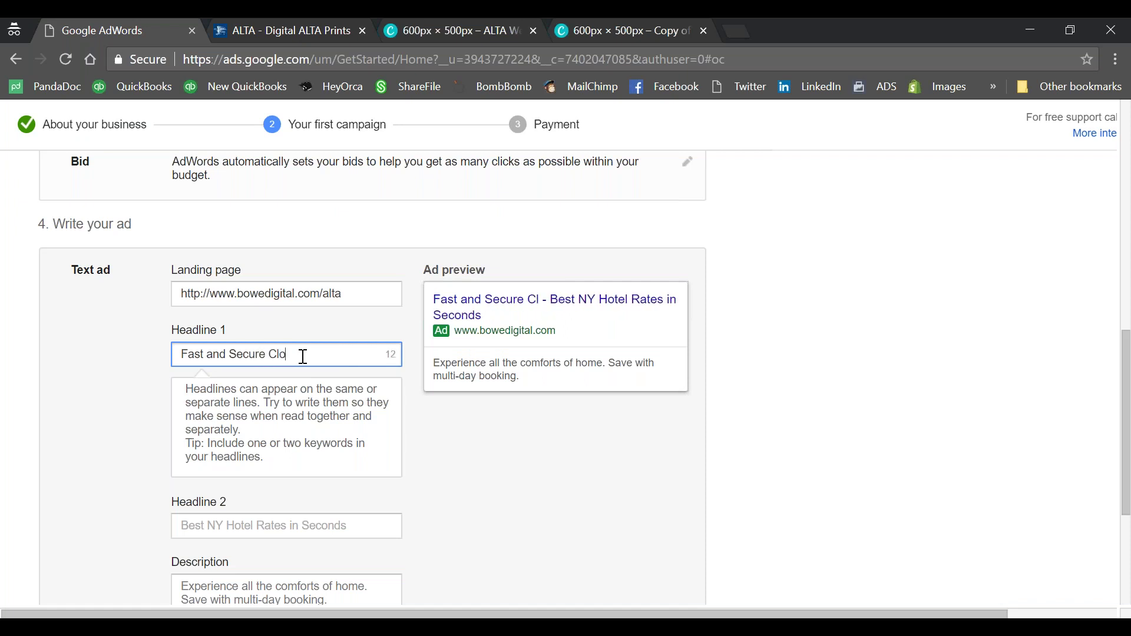
text(sing Servic)
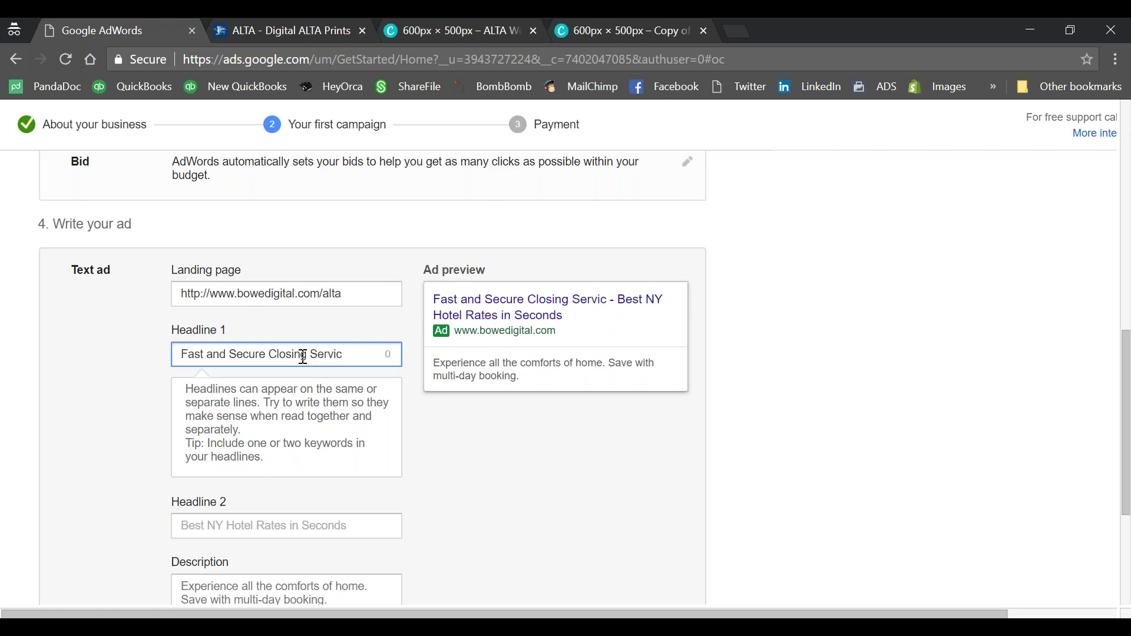
click(218, 355)
triple_click(327, 352)
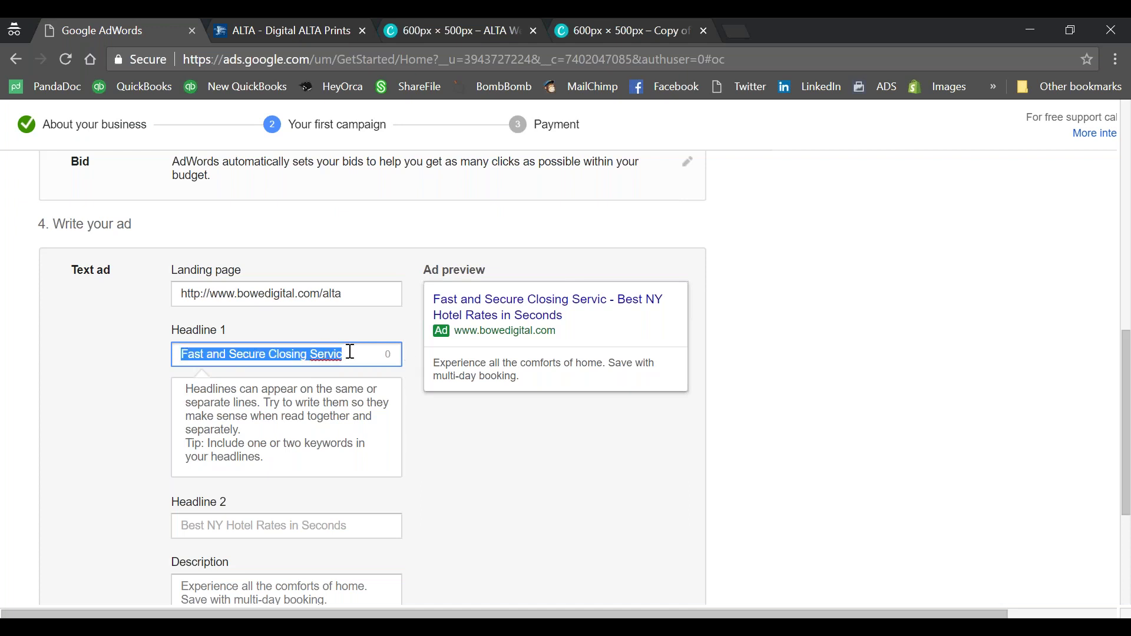
click(351, 353)
key(BackSpace)
key(BackSpace)
key(BackSpace)
key(BackSpace)
key(BackSpace)
key(BackSpace)
text(s)
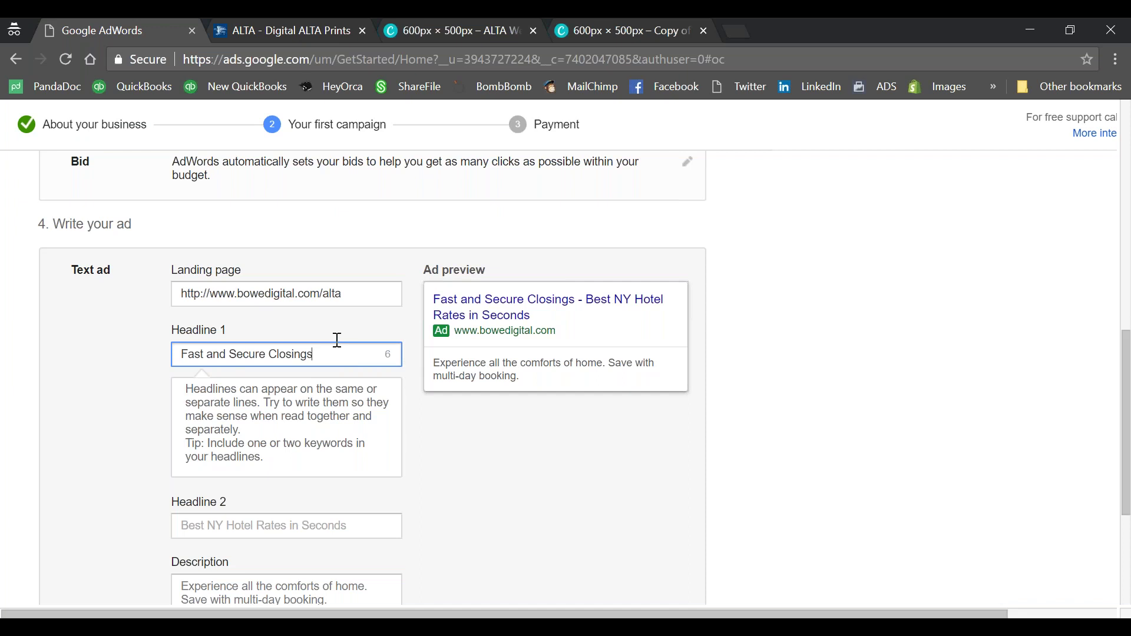
click(299, 437)
Step: Enter 'Use Stanley Title Today' as the second headline
scroll(346, 442, down, 1)
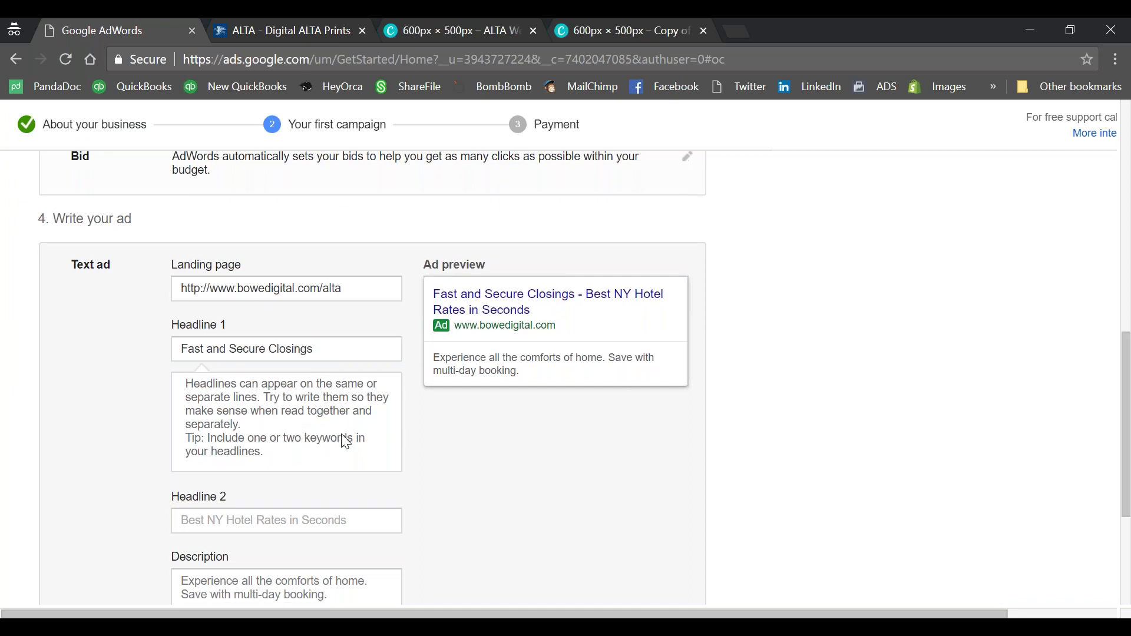
scroll(346, 442, down, 3)
click(324, 353)
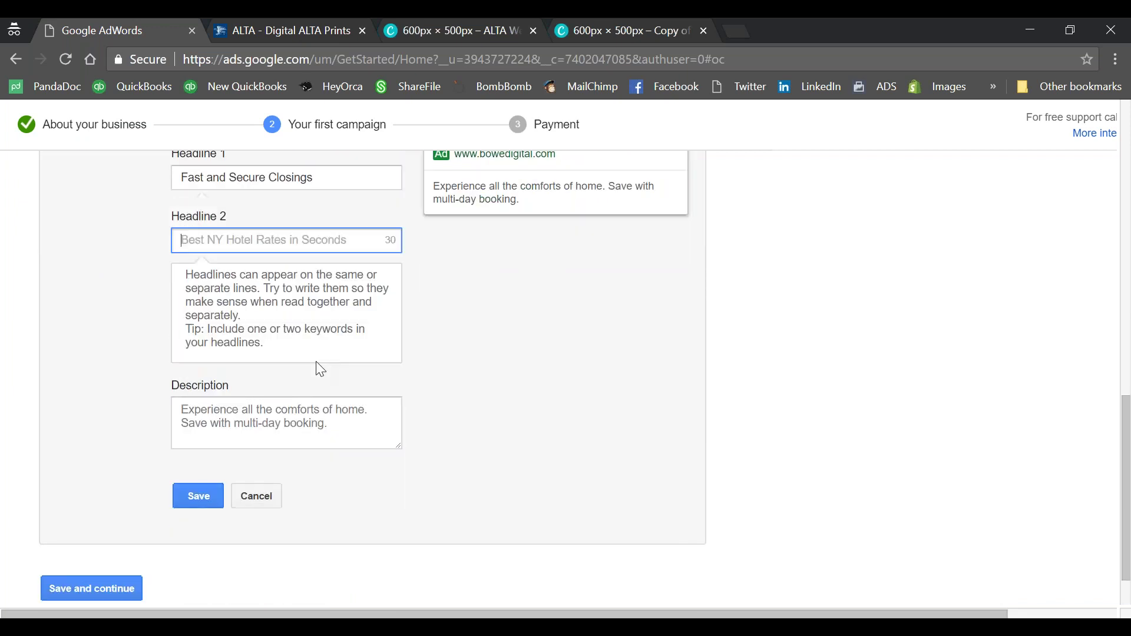
scroll(318, 369, up, 2)
scroll(327, 380, up, 2)
text(Use )
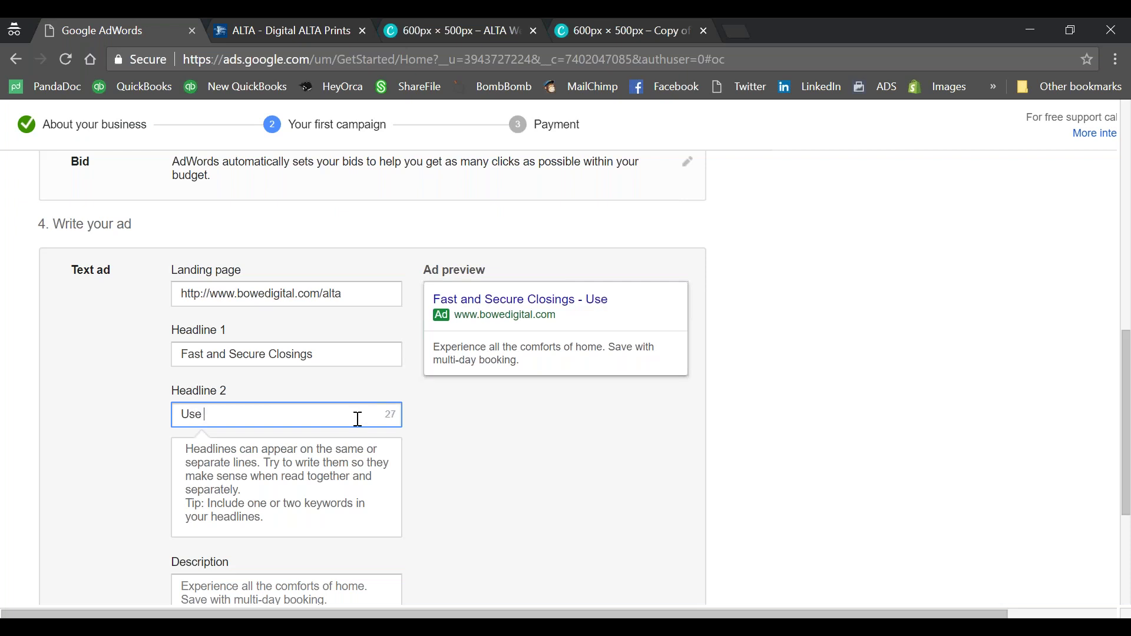
text(Stanley T)
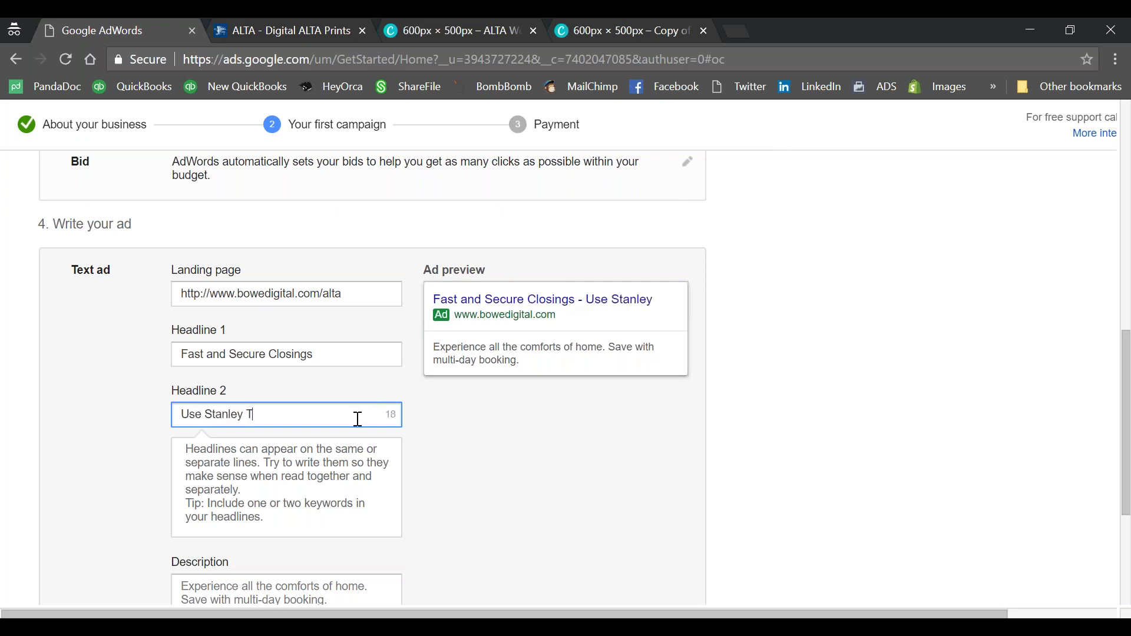
text(itle Today)
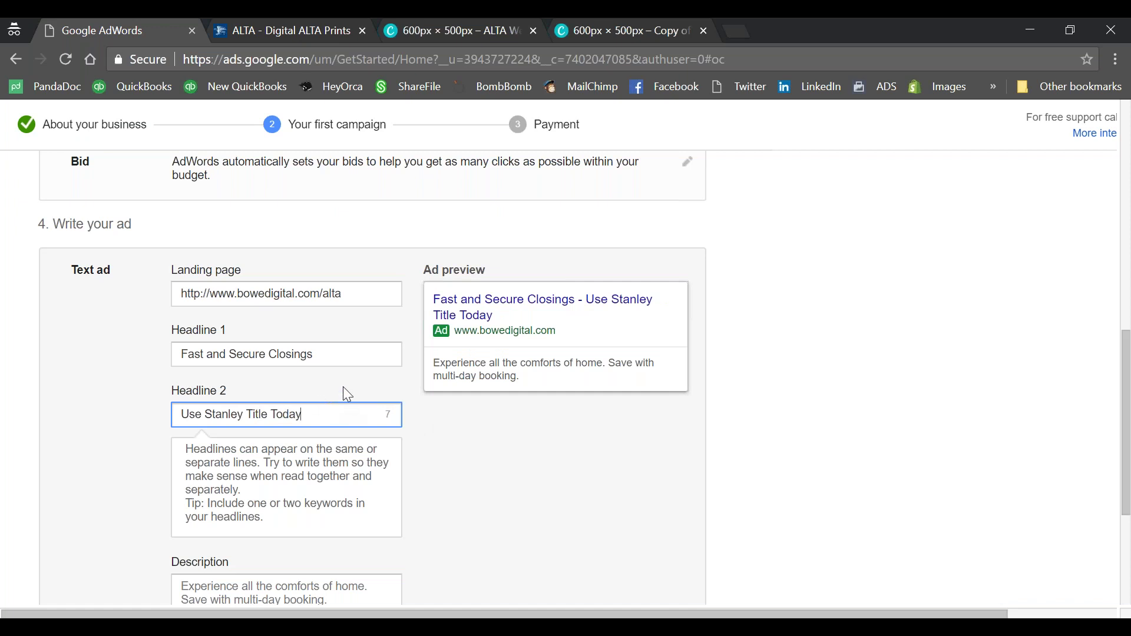
scroll(343, 390, down, 1)
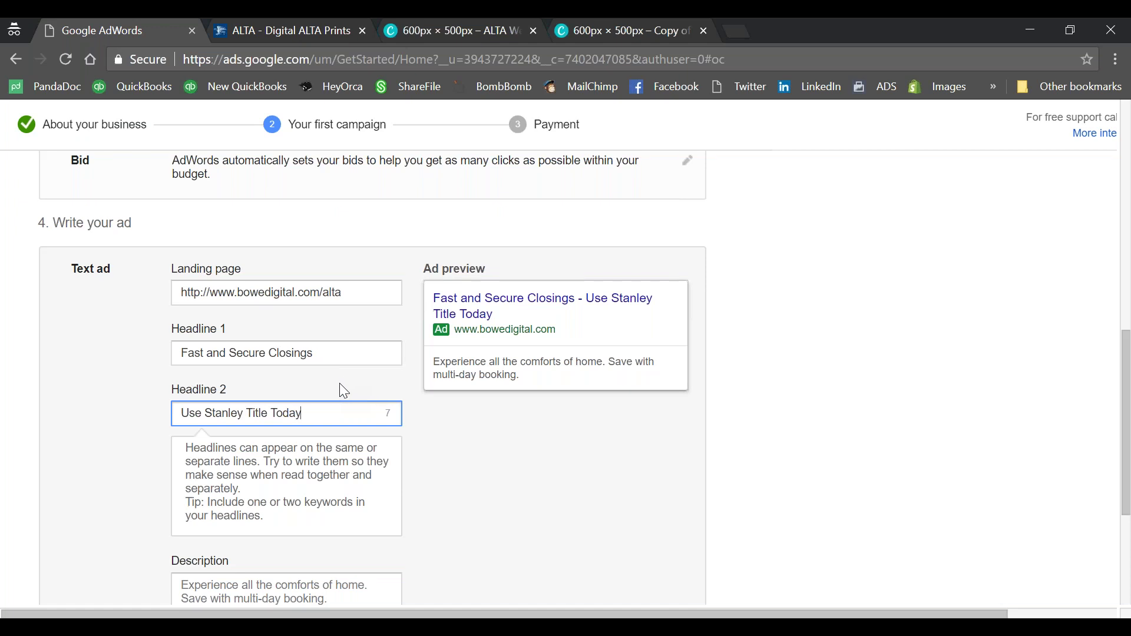
scroll(305, 418, down, 1)
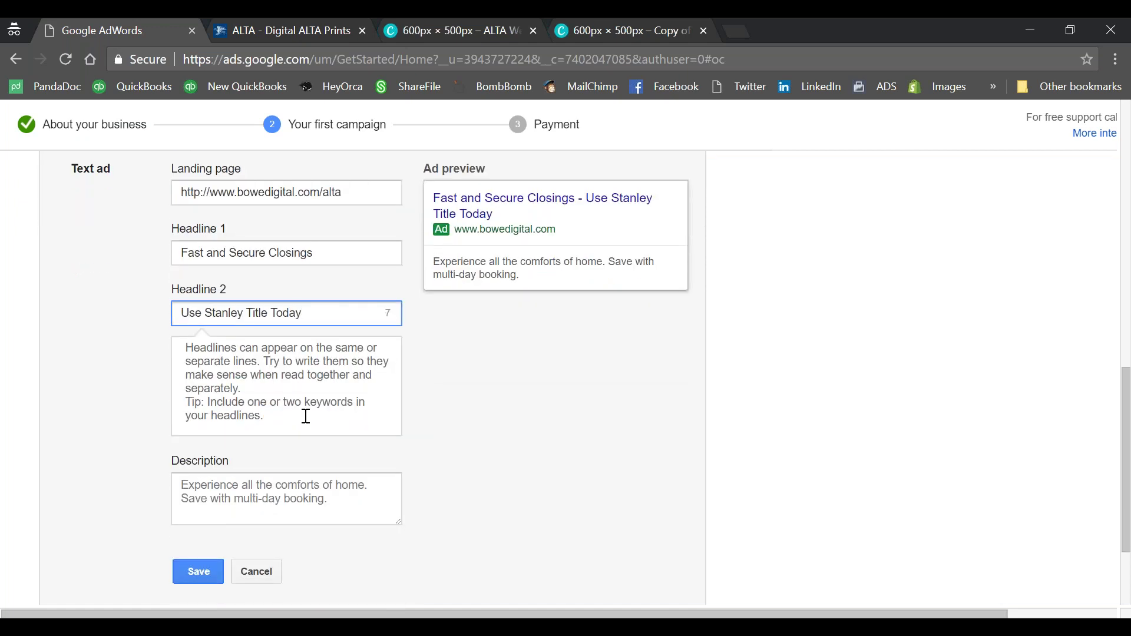
Step: Write the description 'My company is better, faster, and stronger than yours and here's why.'
key(Tab)
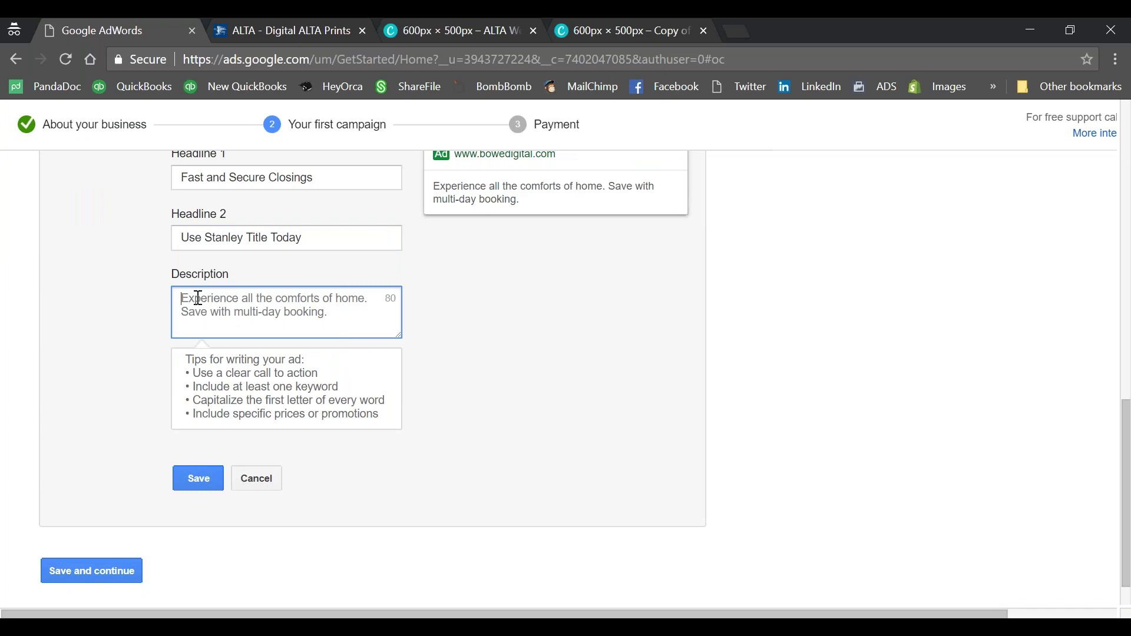
text(M)
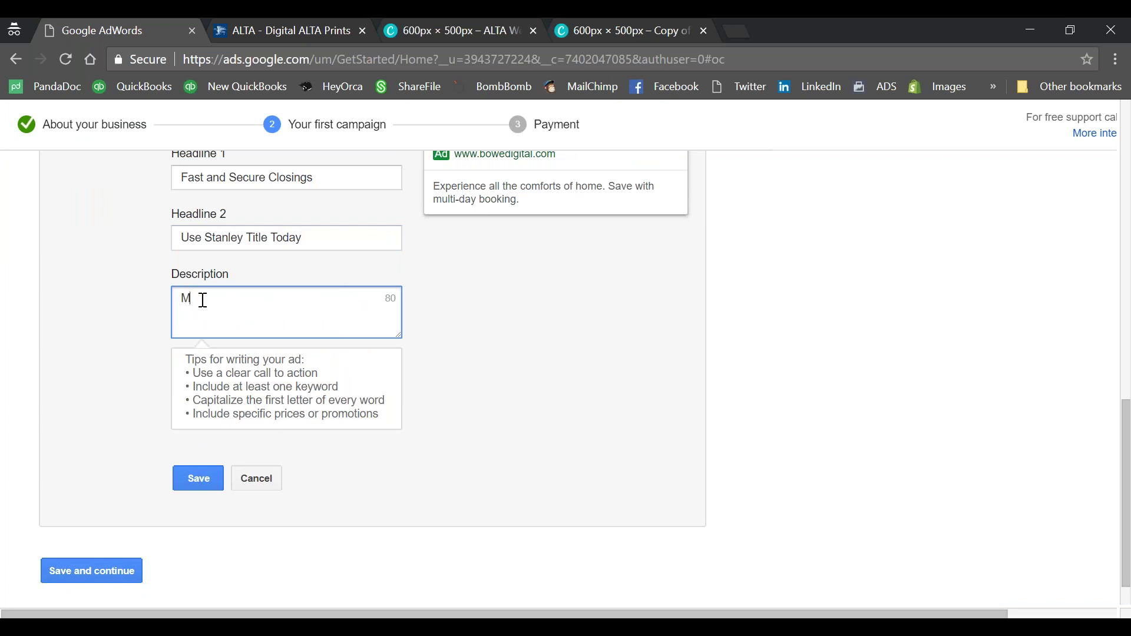
text(y company )
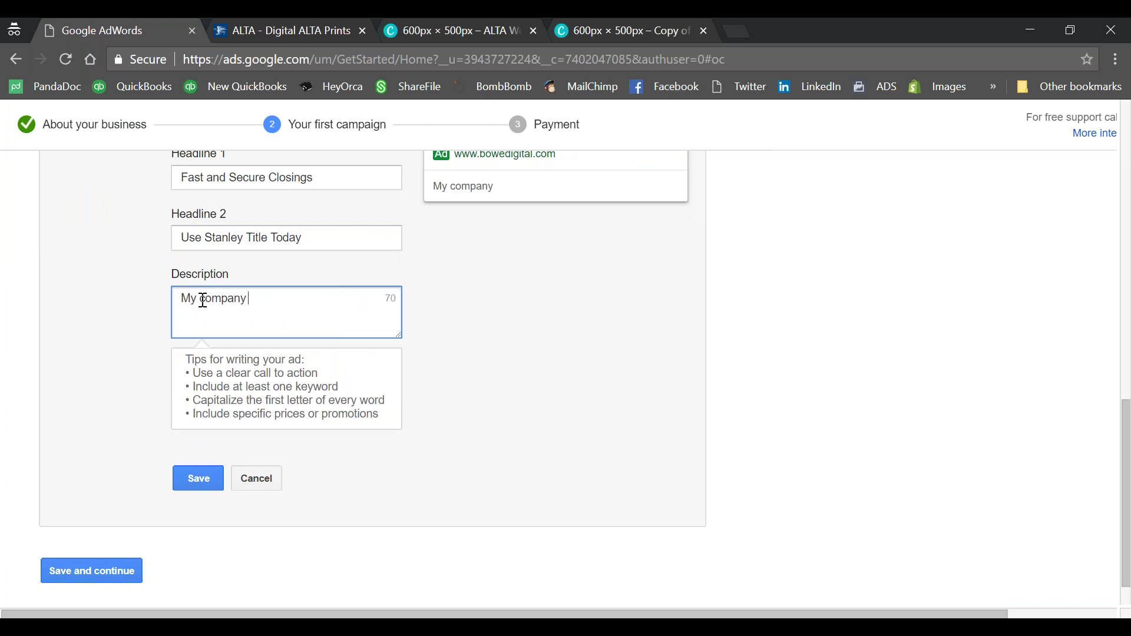
text(is better, faster, a)
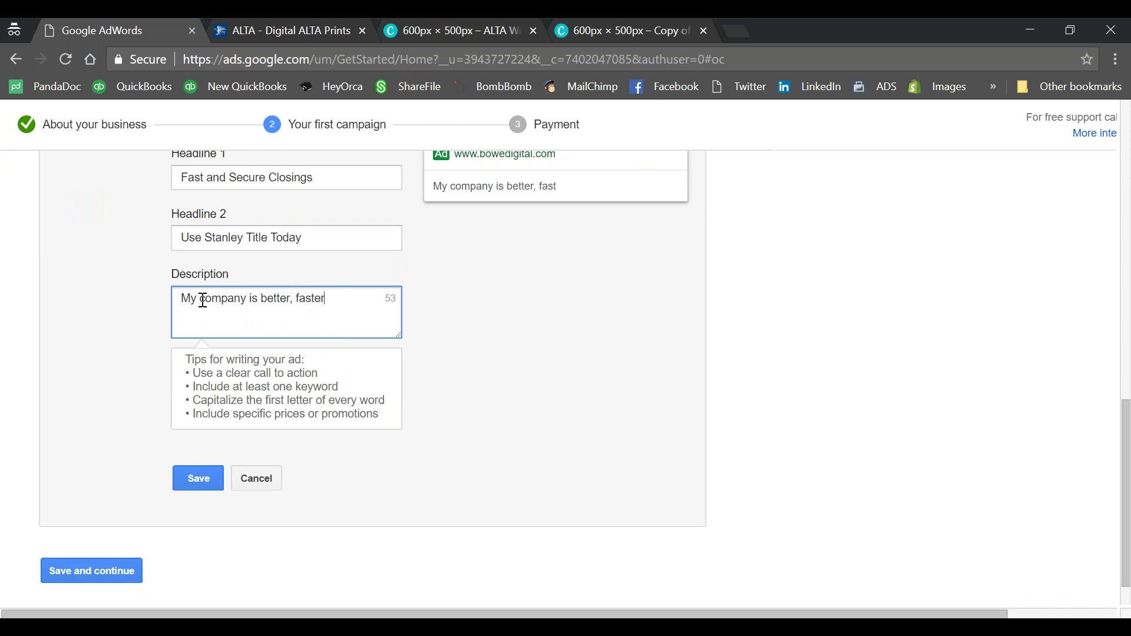
text(trong)
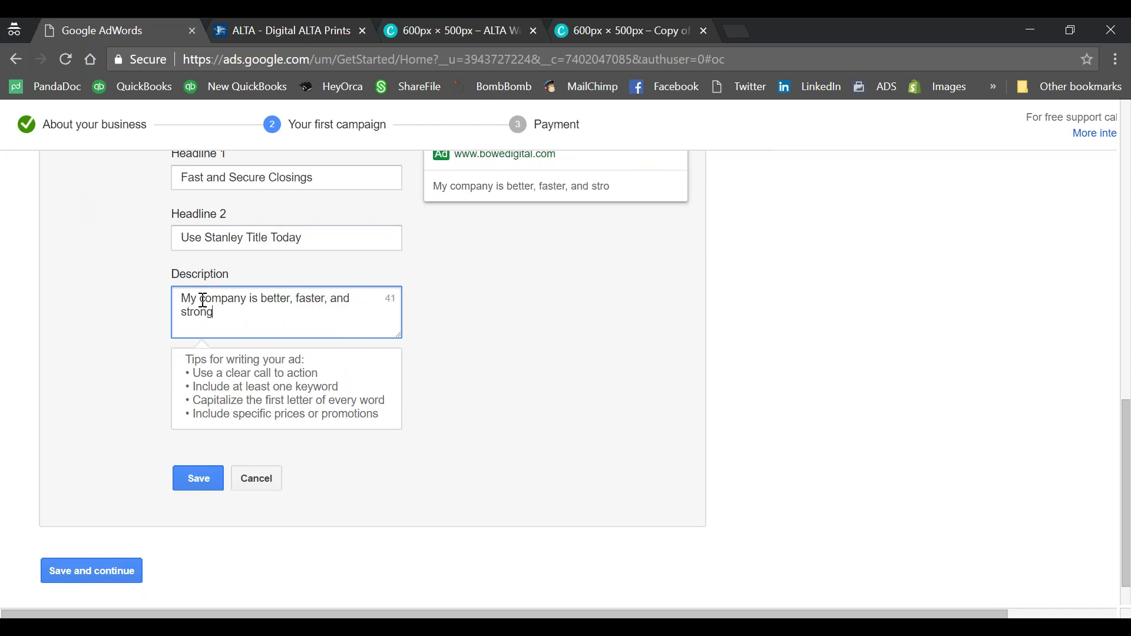
text(er than yours and heres)
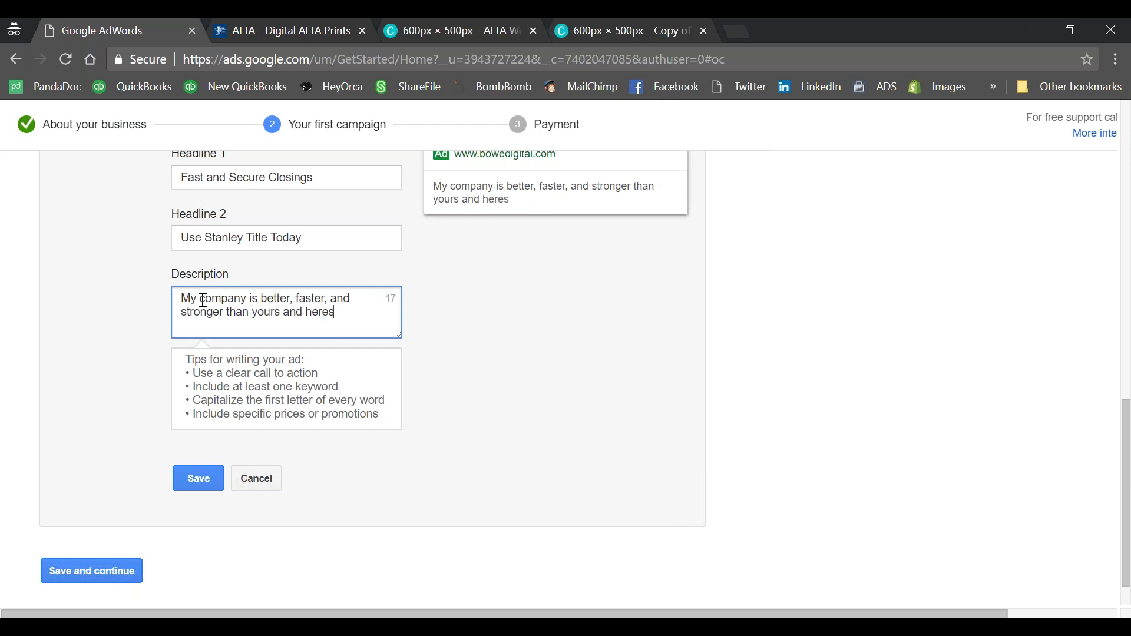
key(BackSpace)
text('s why.)
click(569, 386)
Step: Save the finished text ad
scroll(530, 365, down, 1)
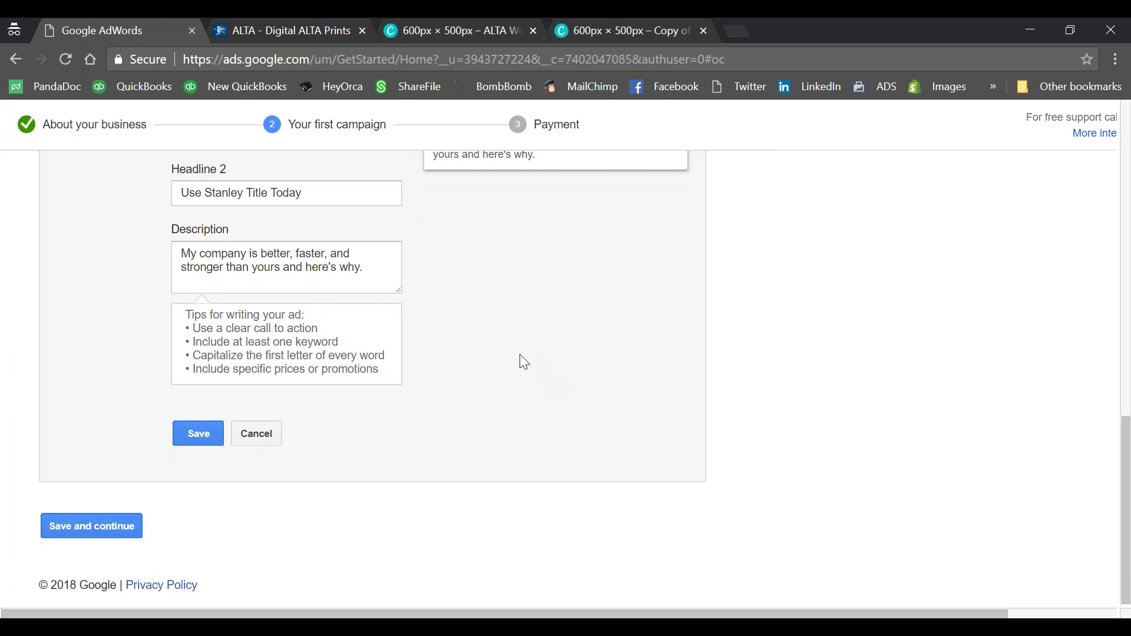
click(185, 443)
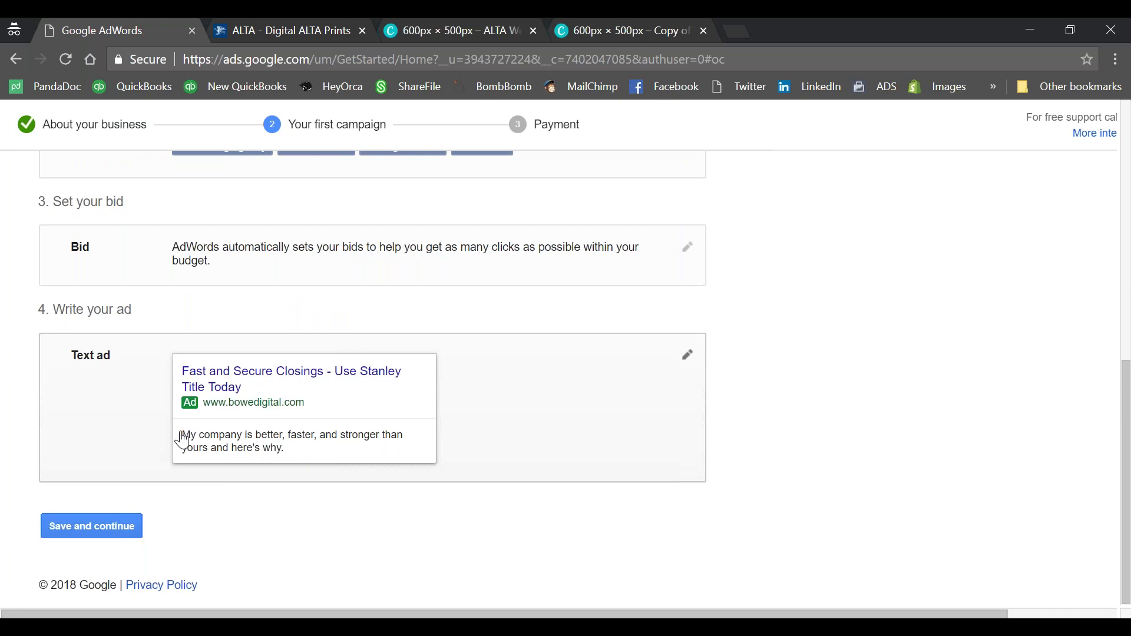
scroll(183, 440, up, 1)
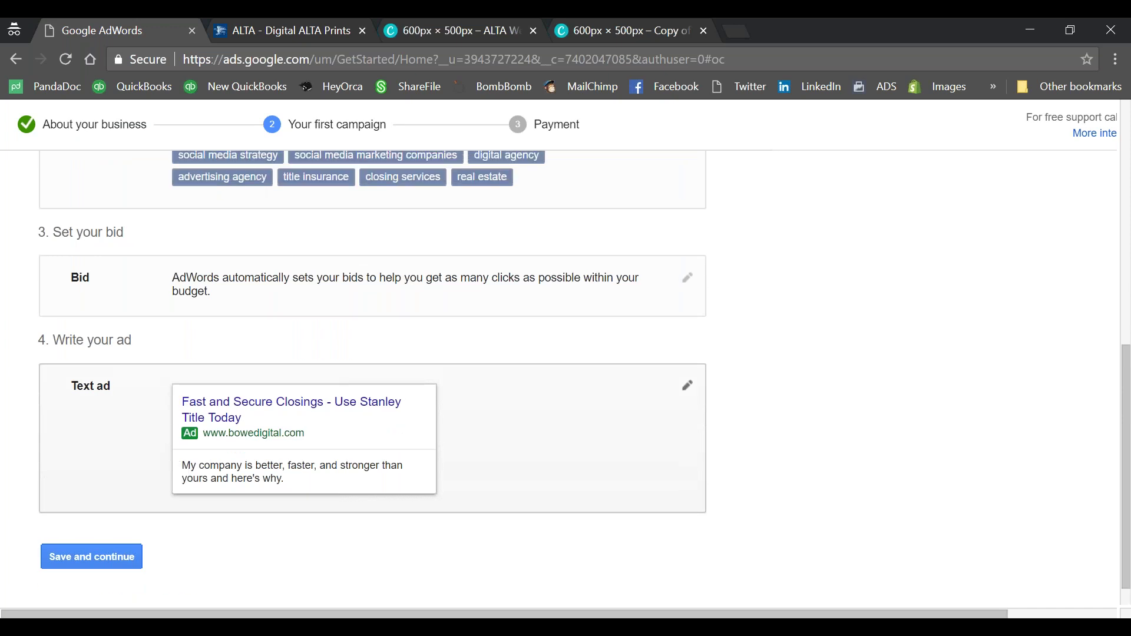
scroll(371, 377, up, 7)
scroll(96, 531, down, 8)
Step: Save the campaign and review the Payment page's billing, customer info and saved Visa card
click(95, 524)
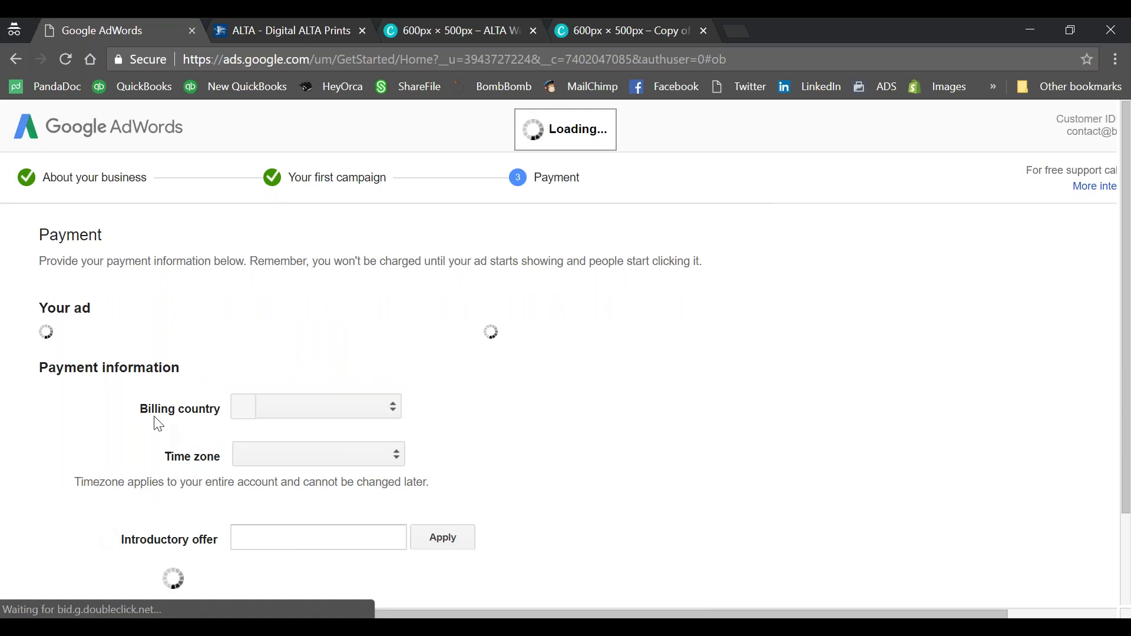
scroll(174, 440, down, 1)
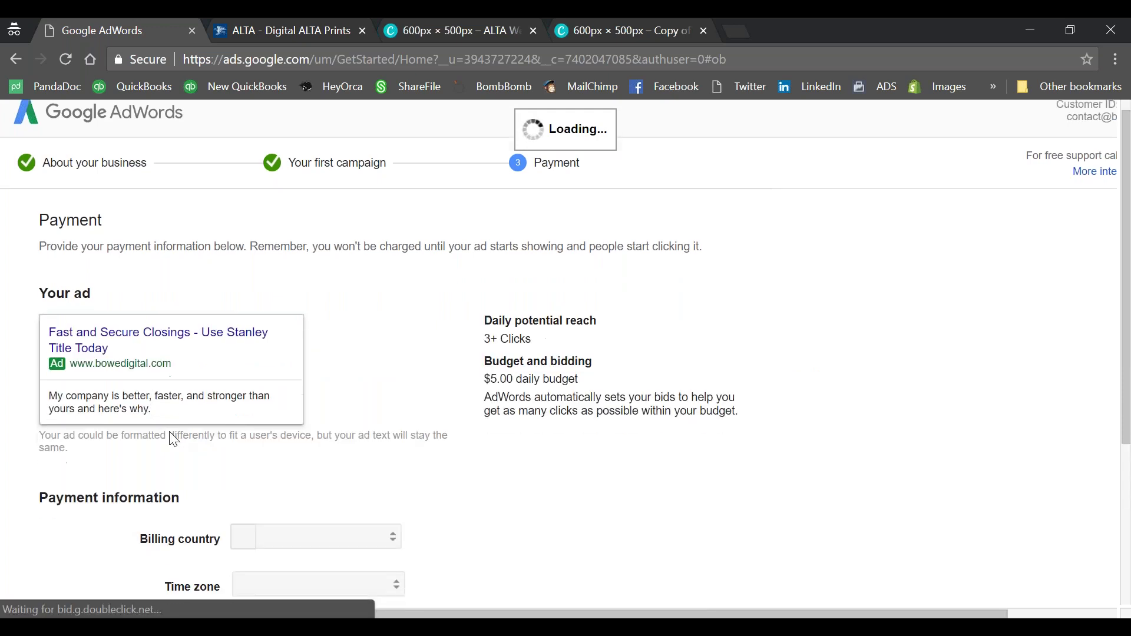
scroll(176, 433, down, 4)
scroll(202, 406, up, 3)
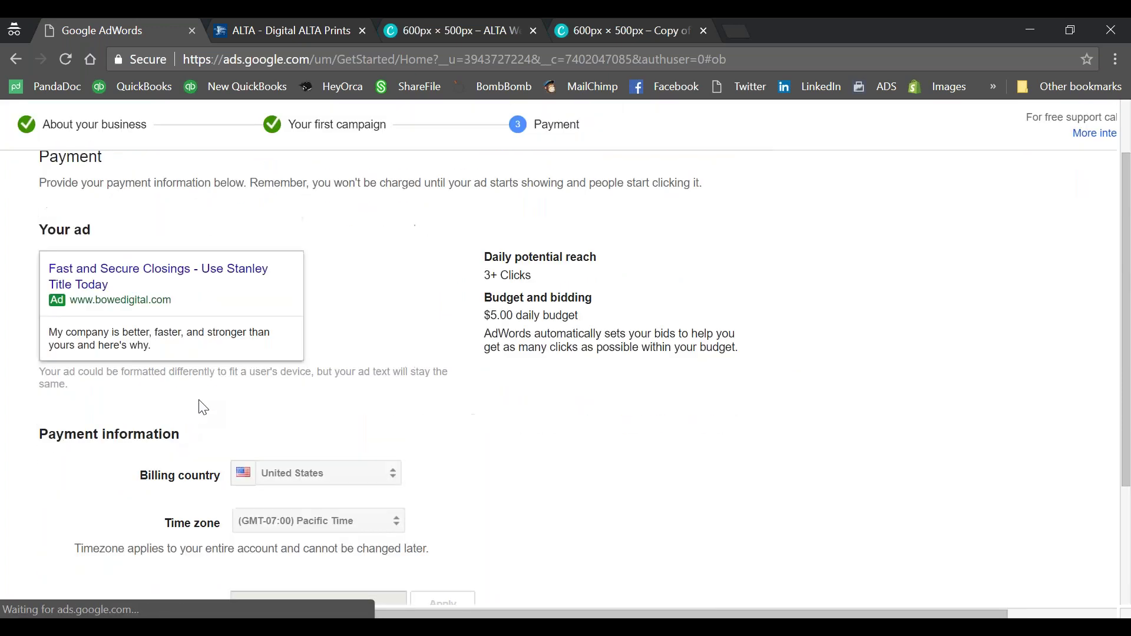
scroll(203, 408, up, 2)
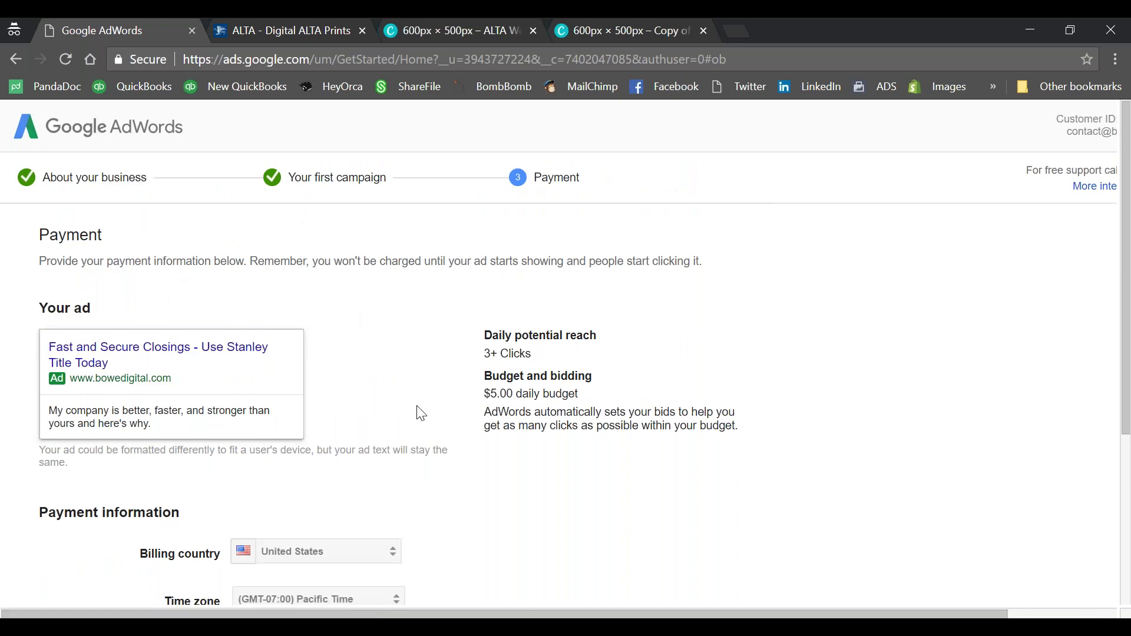
scroll(513, 362, down, 8)
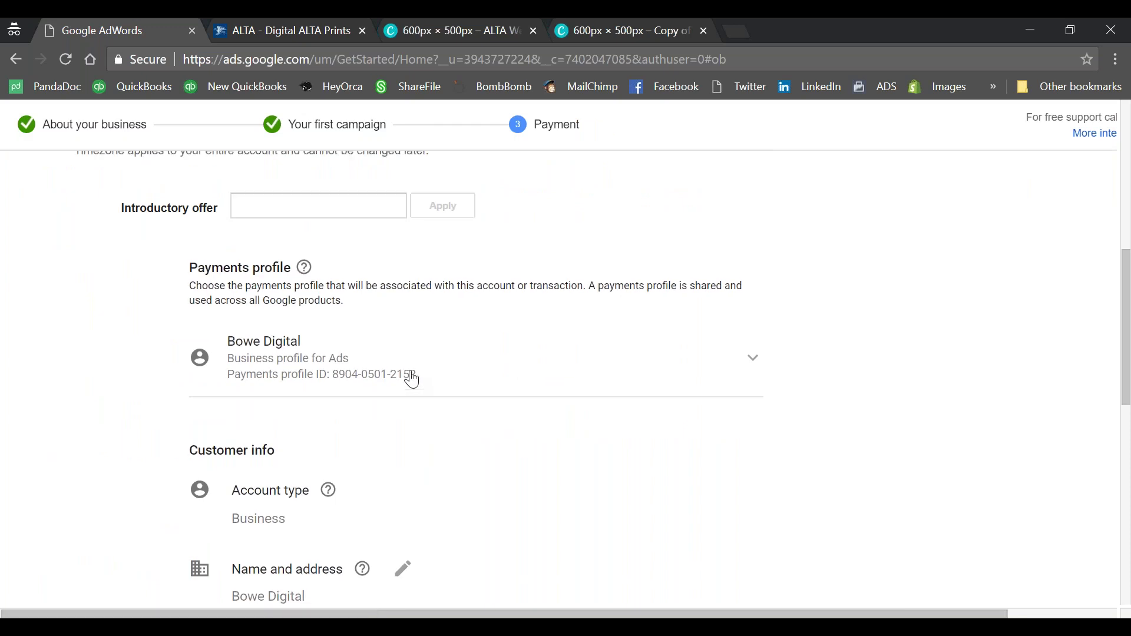
scroll(412, 380, up, 5)
scroll(413, 380, up, 2)
scroll(412, 380, down, 10)
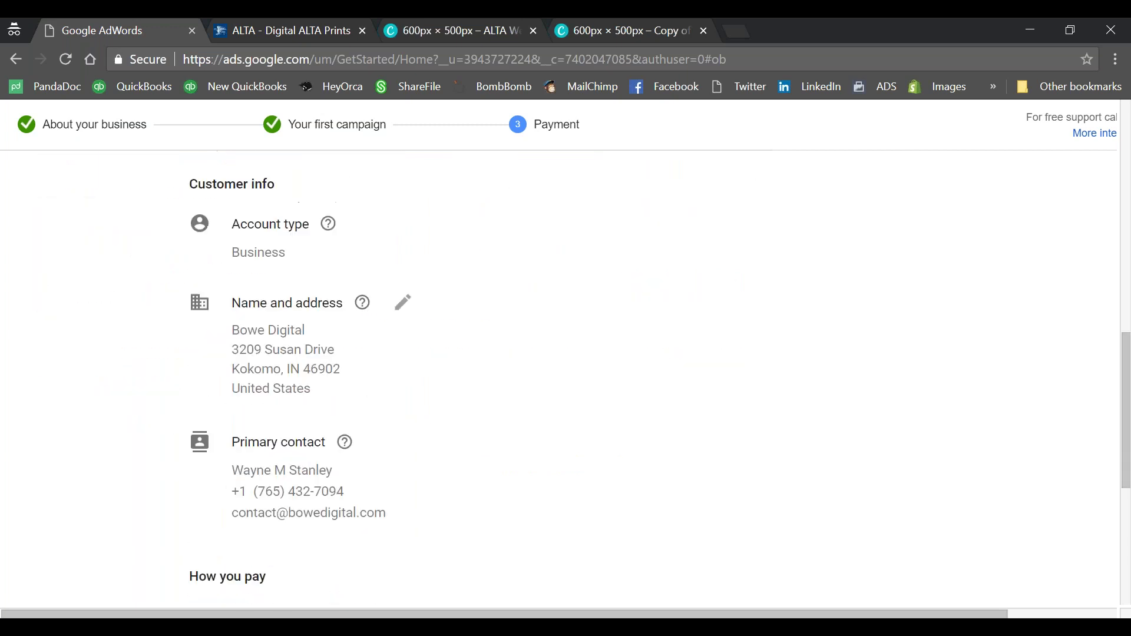
scroll(412, 379, down, 6)
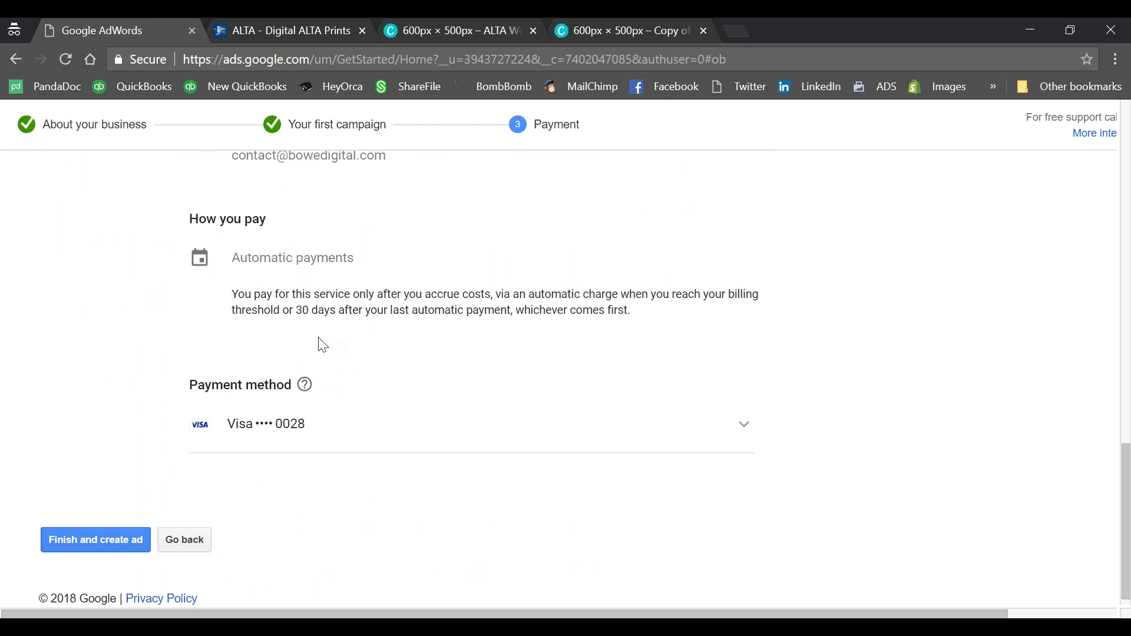
scroll(193, 404, down, 1)
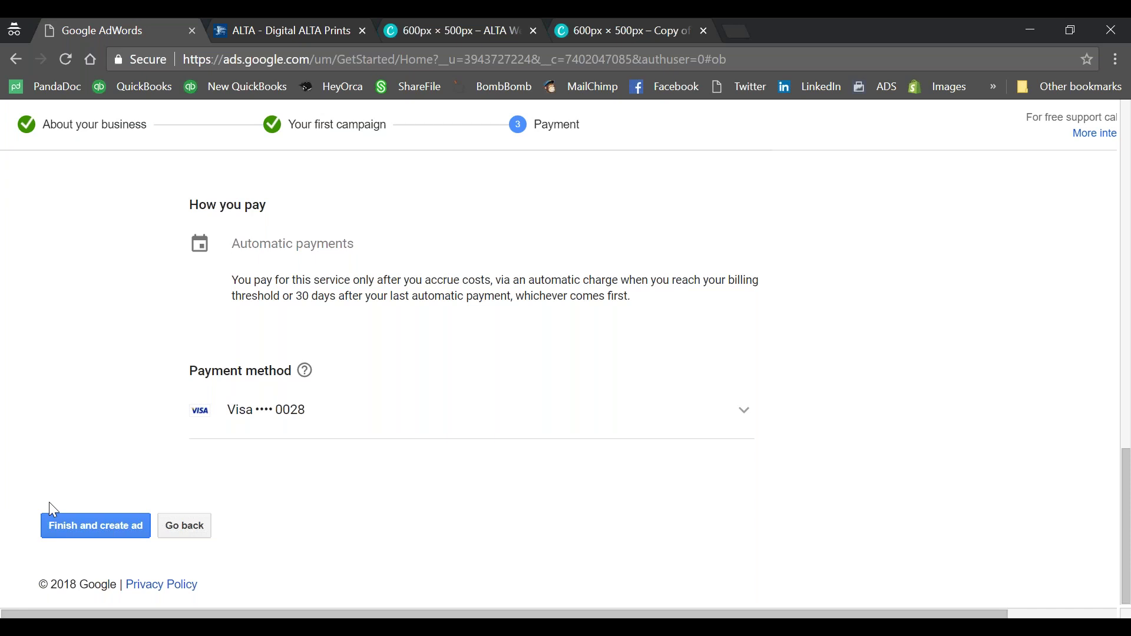
Step: Retry the failed Canva save, then return to the AdWords Payment page and dismiss the prompt
click(434, 23)
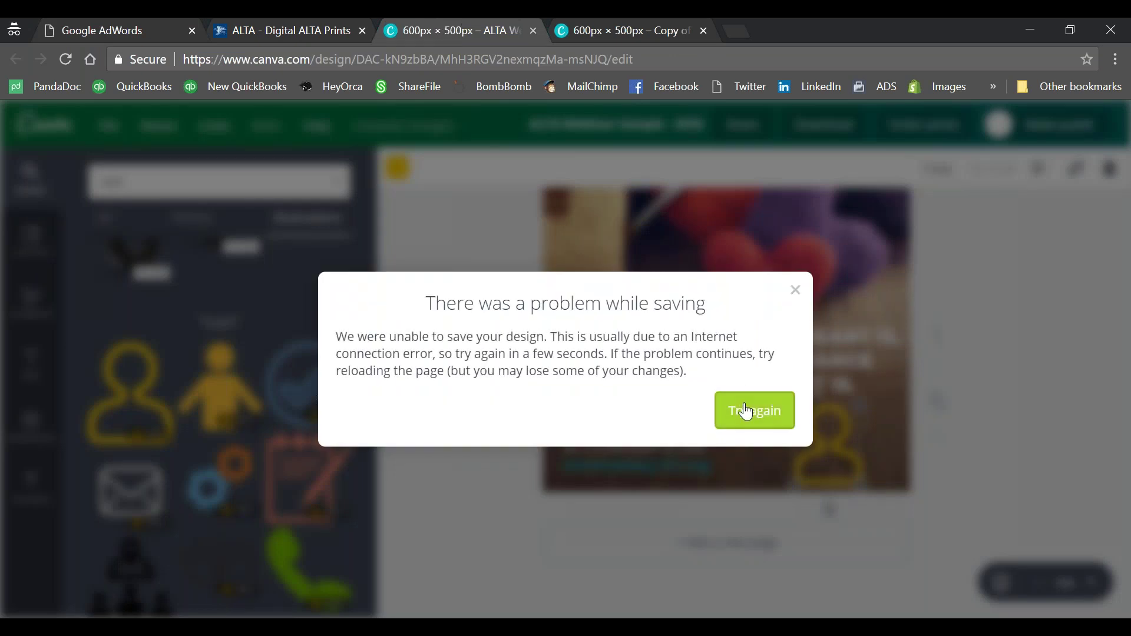
click(747, 411)
click(303, 24)
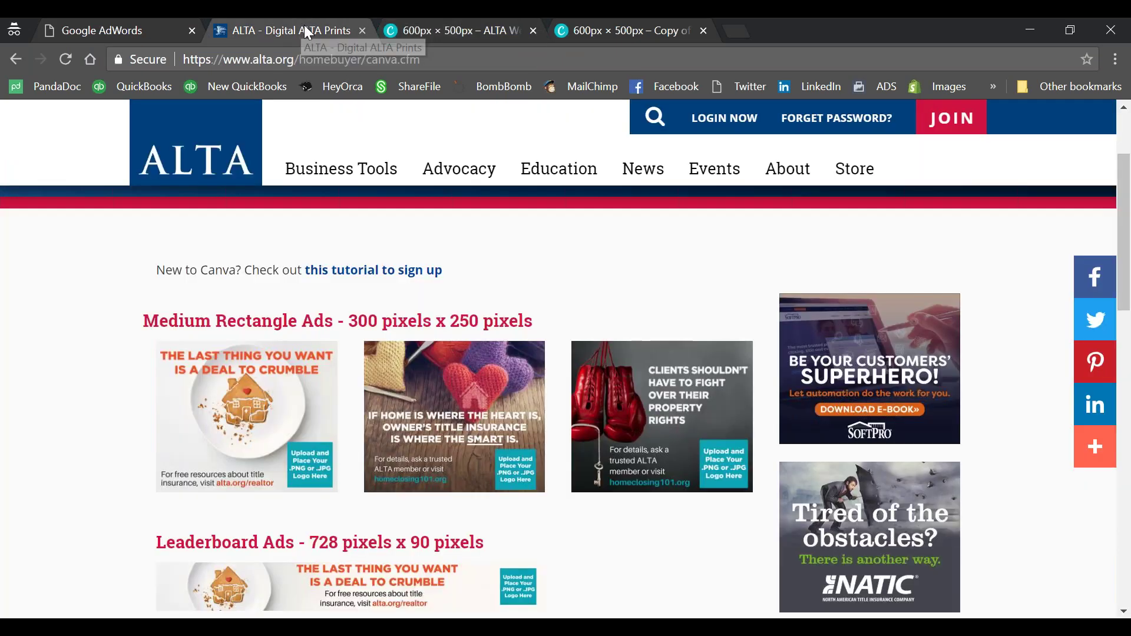
click(141, 21)
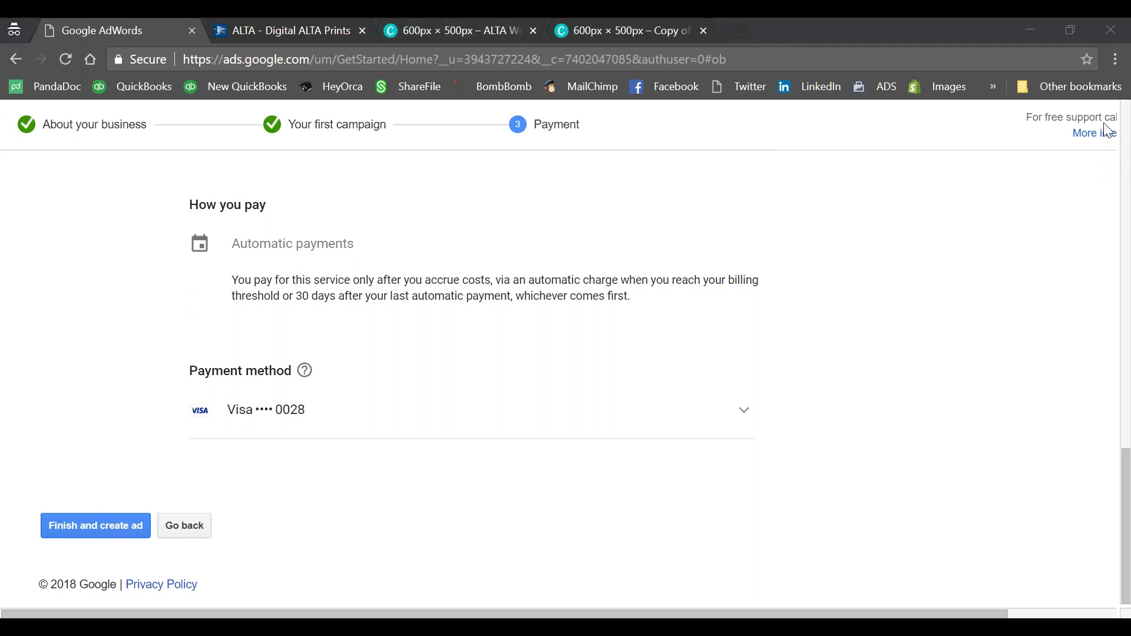
click(661, 354)
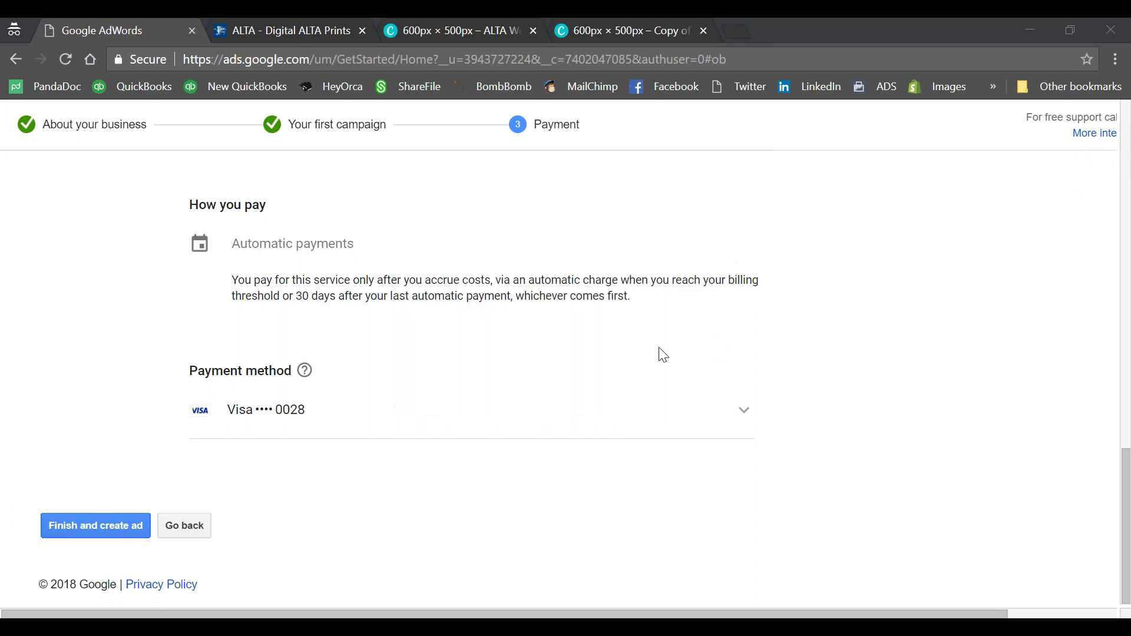